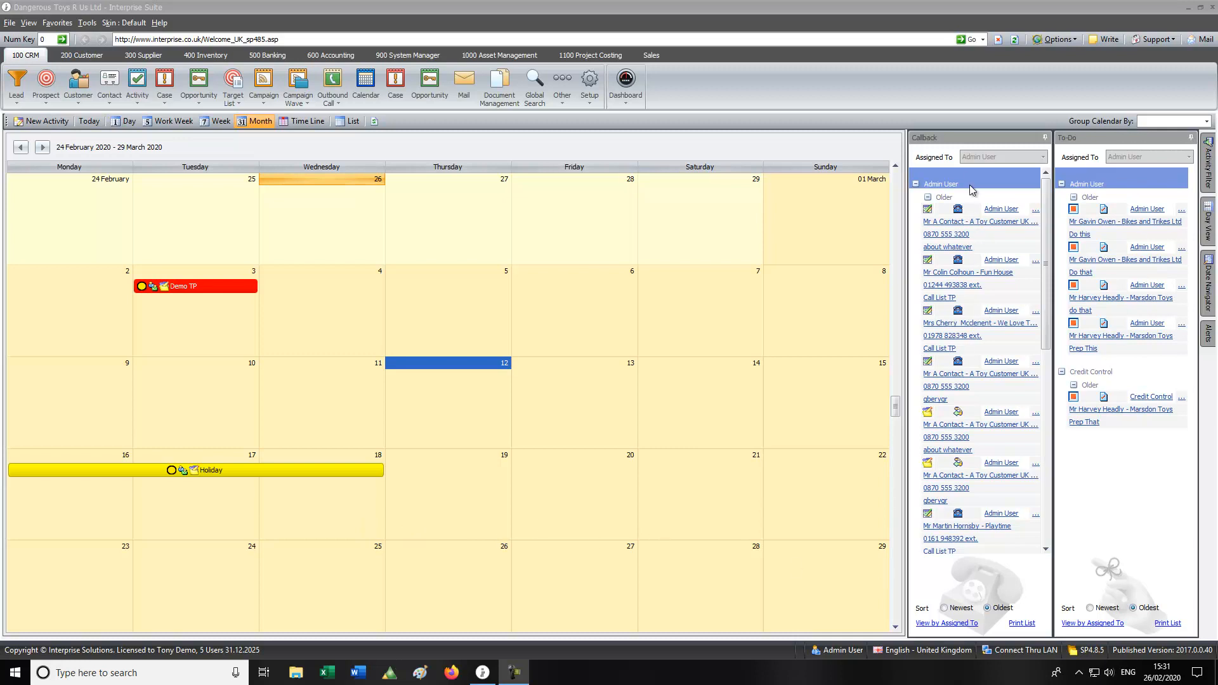
# Collapse the older callbacks and view the calendar's activity filter options
pyautogui.click(928, 198)
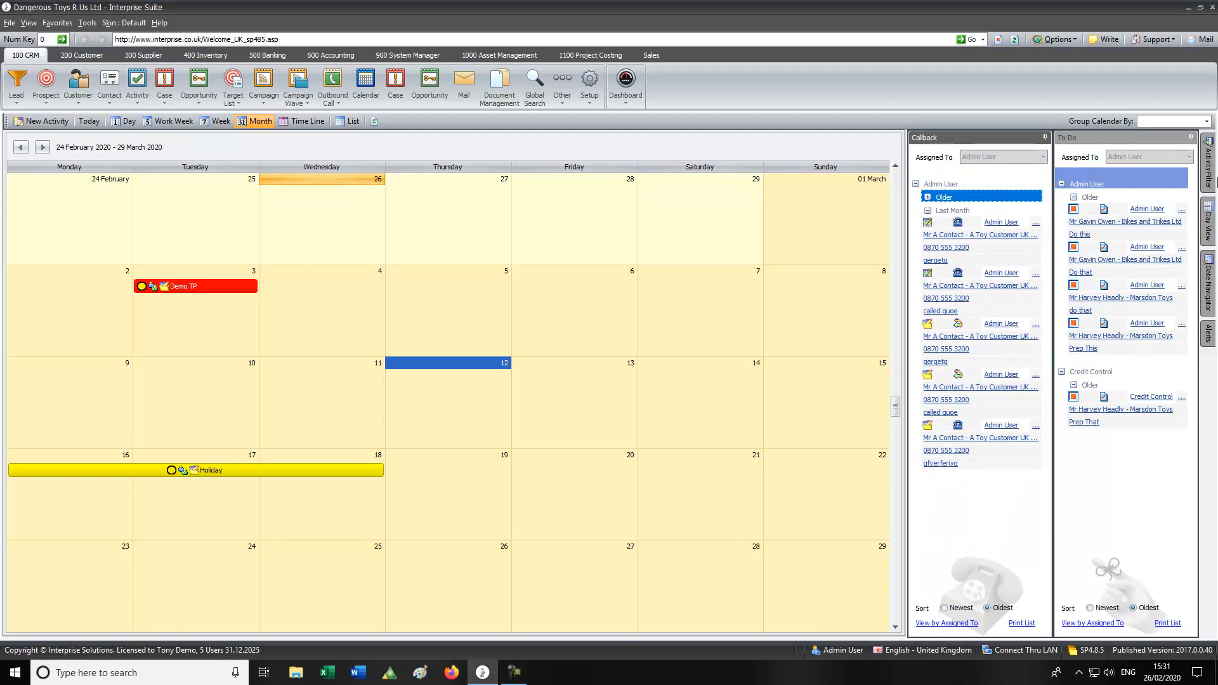
pyautogui.click(1211, 164)
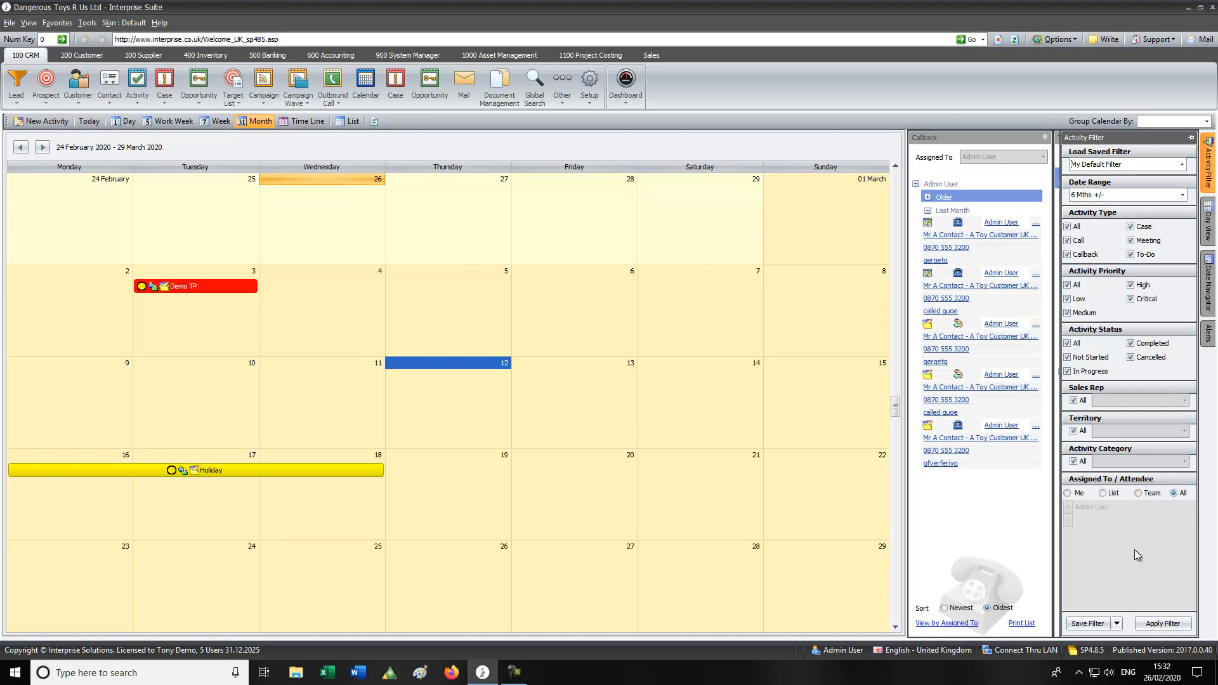
pyautogui.click(530, 406)
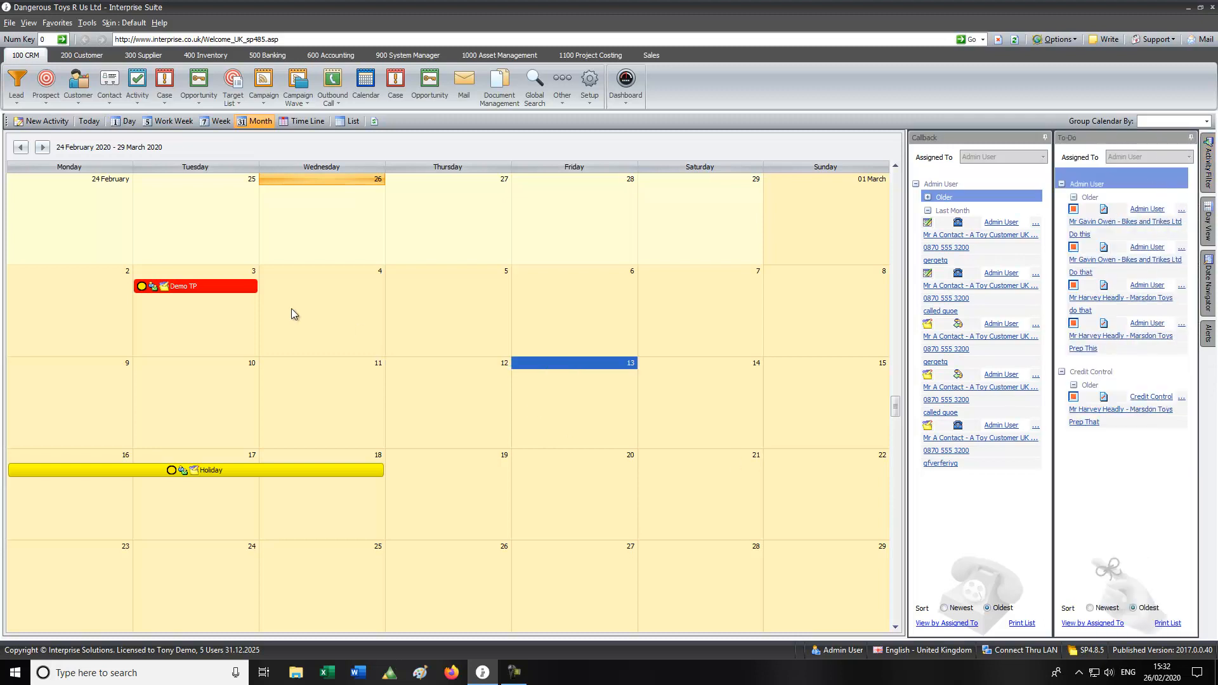
# Review the calendar in day, work week, week, month, time line and list views, finishing in the month view
pyautogui.click(124, 122)
pyautogui.click(166, 120)
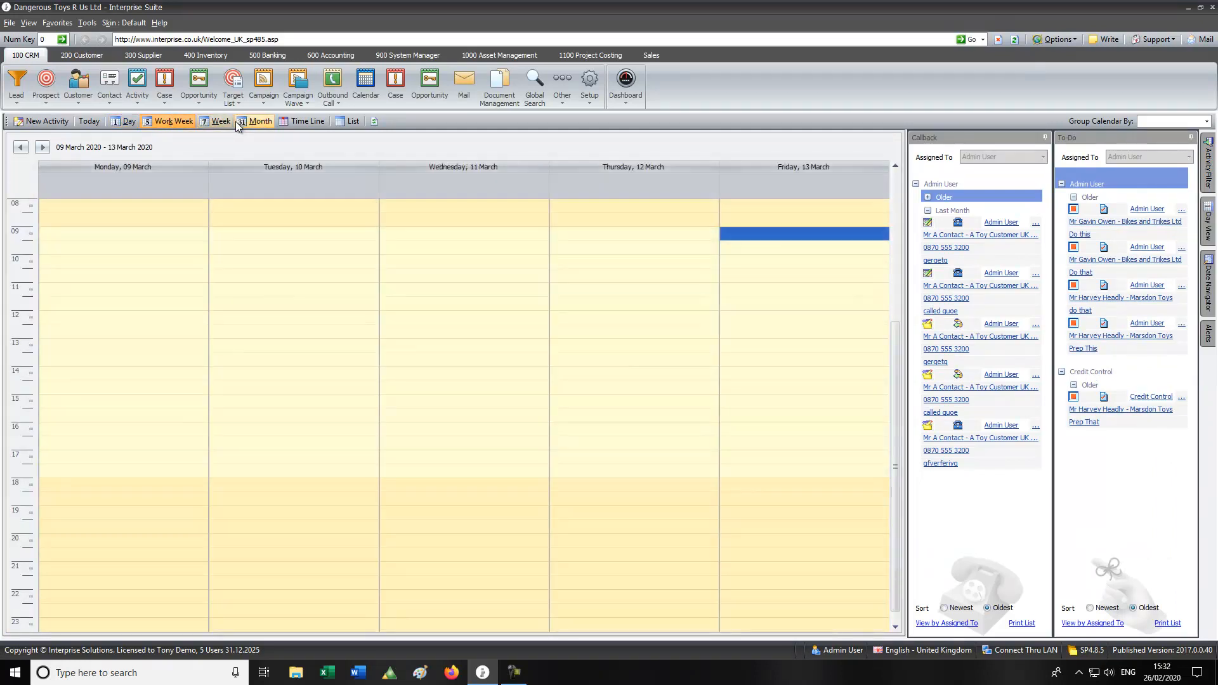
pyautogui.click(225, 124)
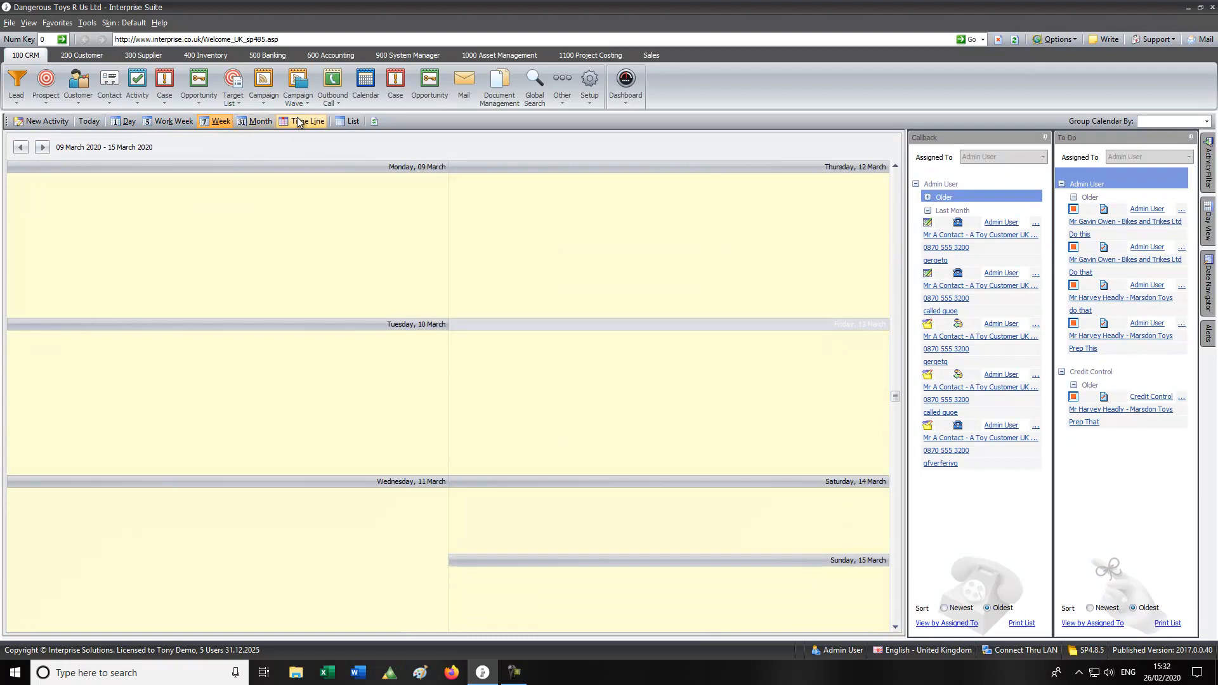
pyautogui.click(257, 121)
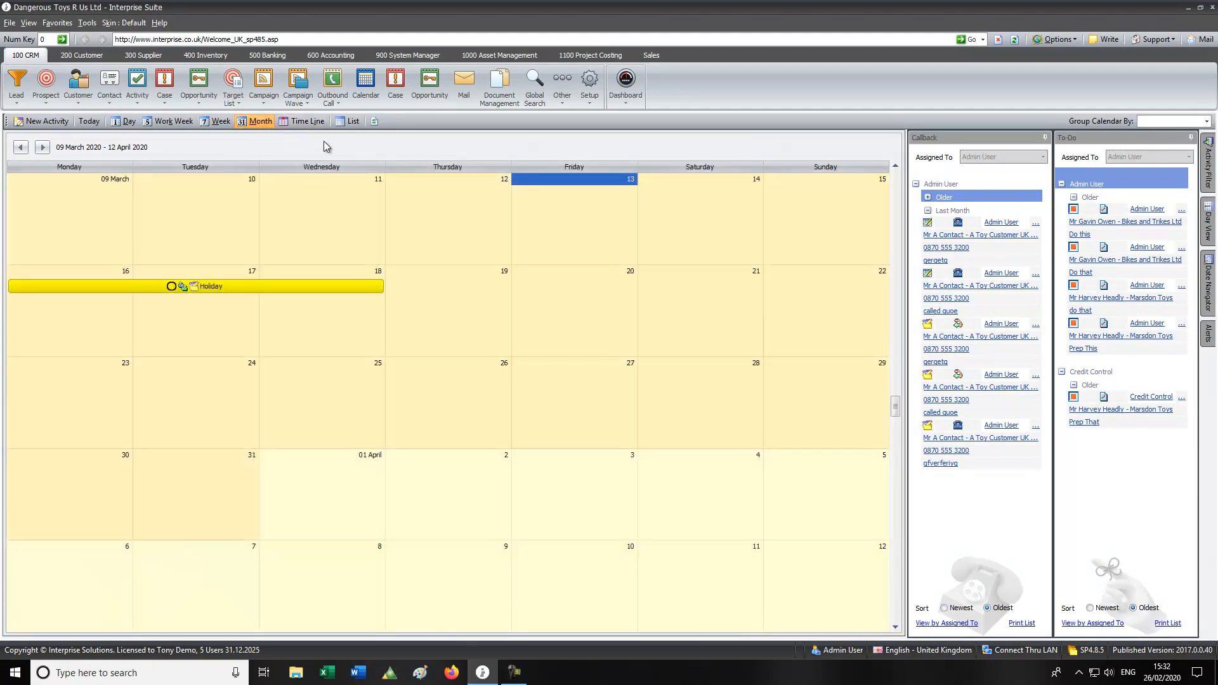
pyautogui.click(305, 125)
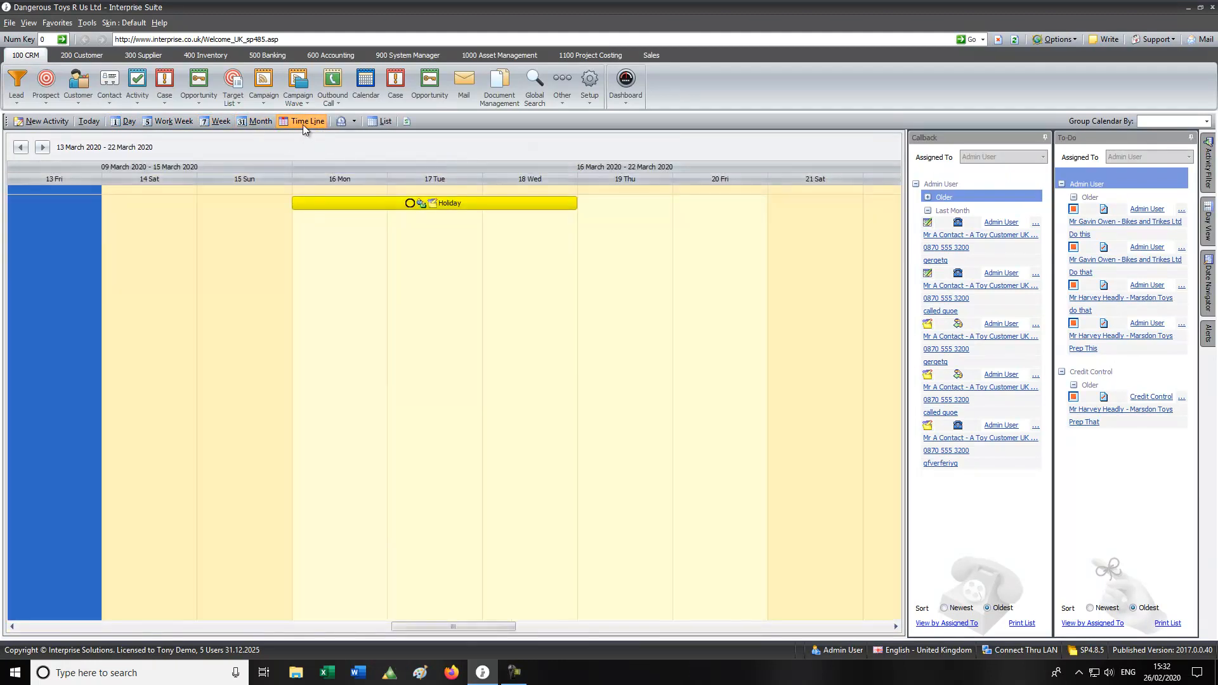
pyautogui.click(382, 123)
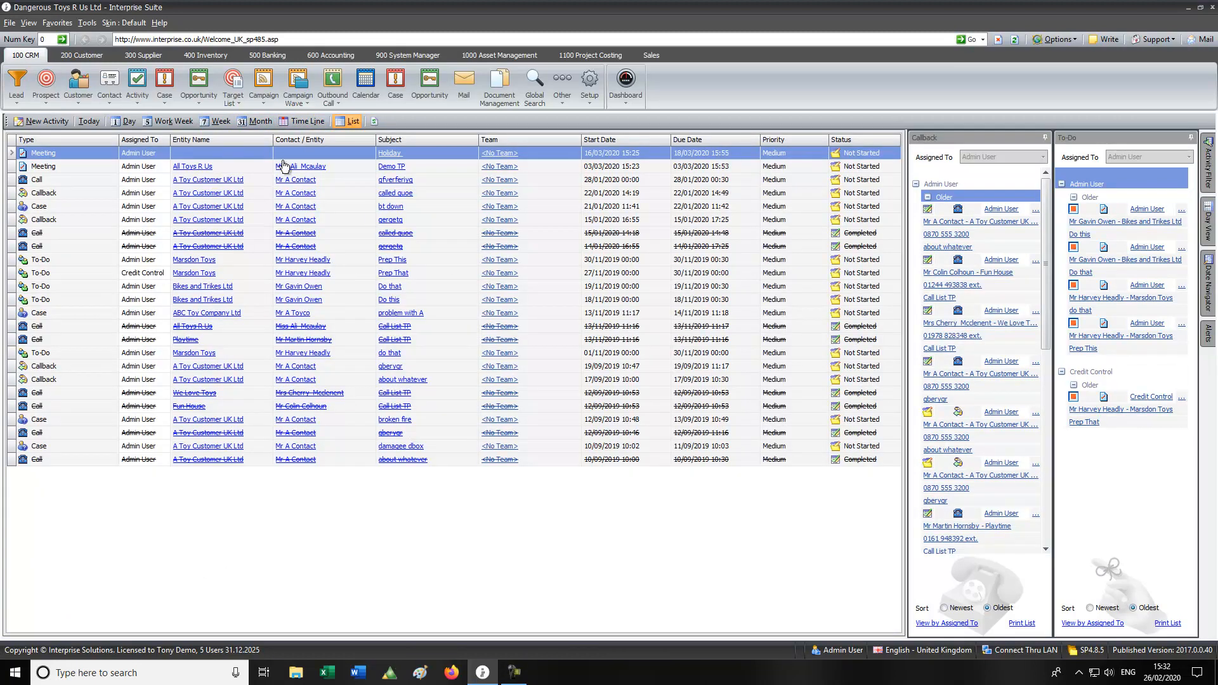
pyautogui.click(253, 123)
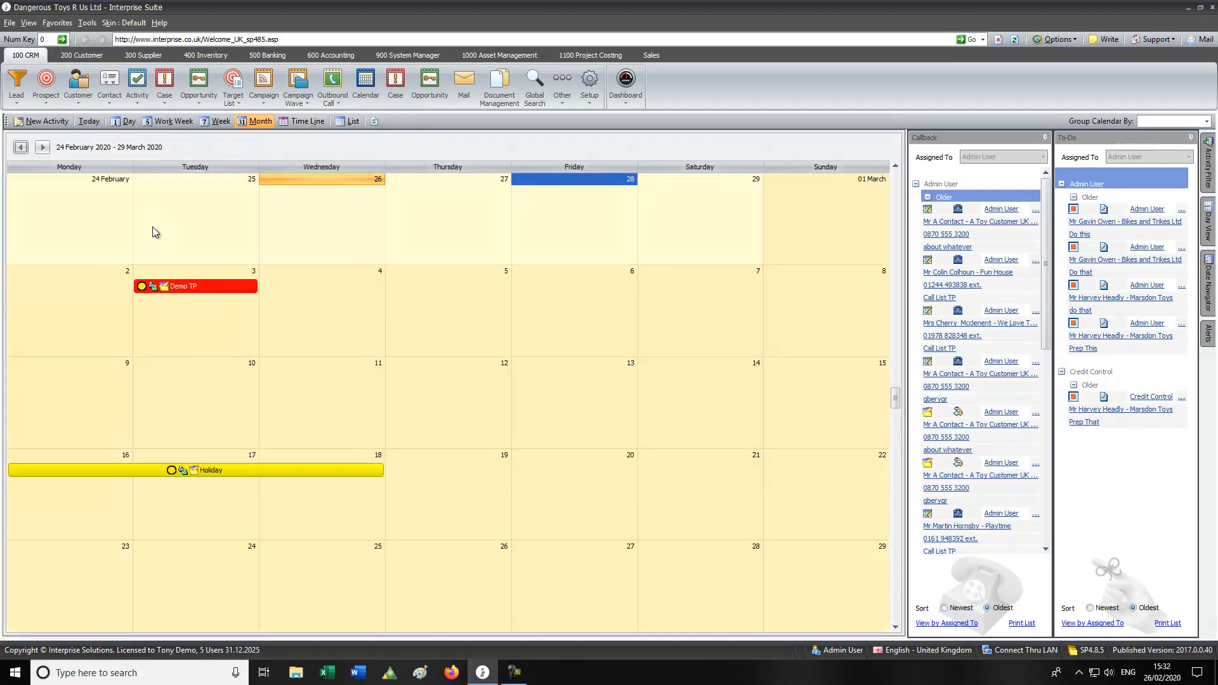
# Start a new activity on 26 February 2020 with type Call and subject "Discuss Quote"
pyautogui.click(327, 204)
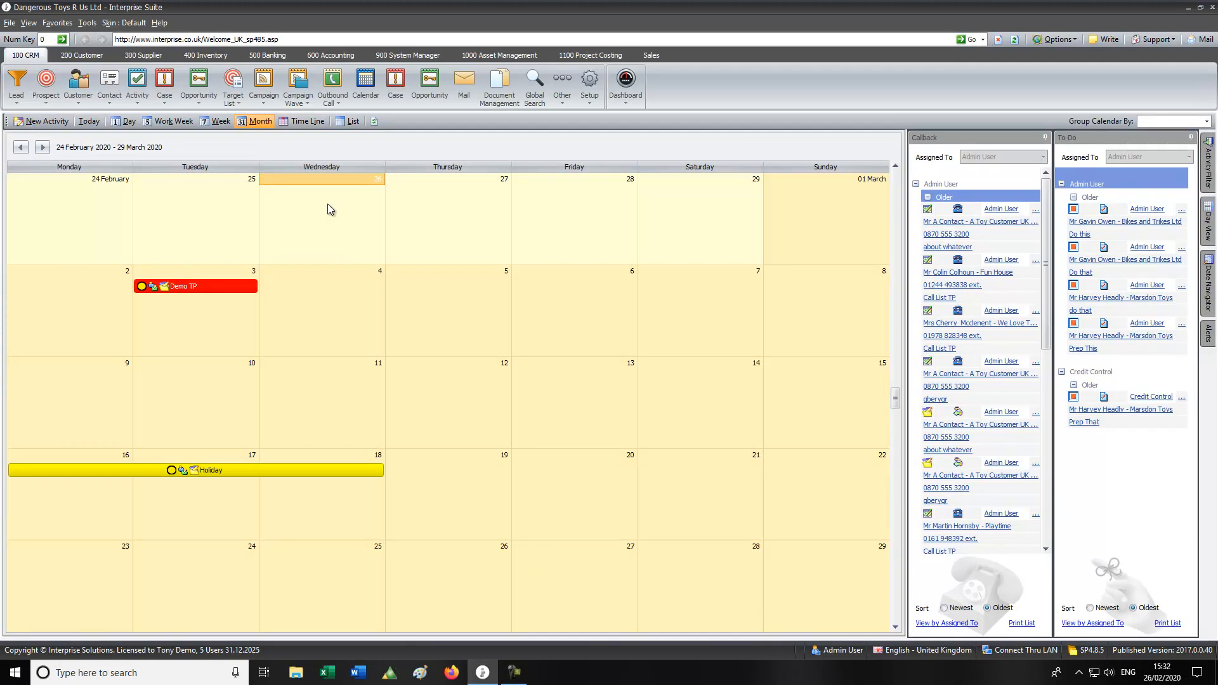
pyautogui.click(39, 121)
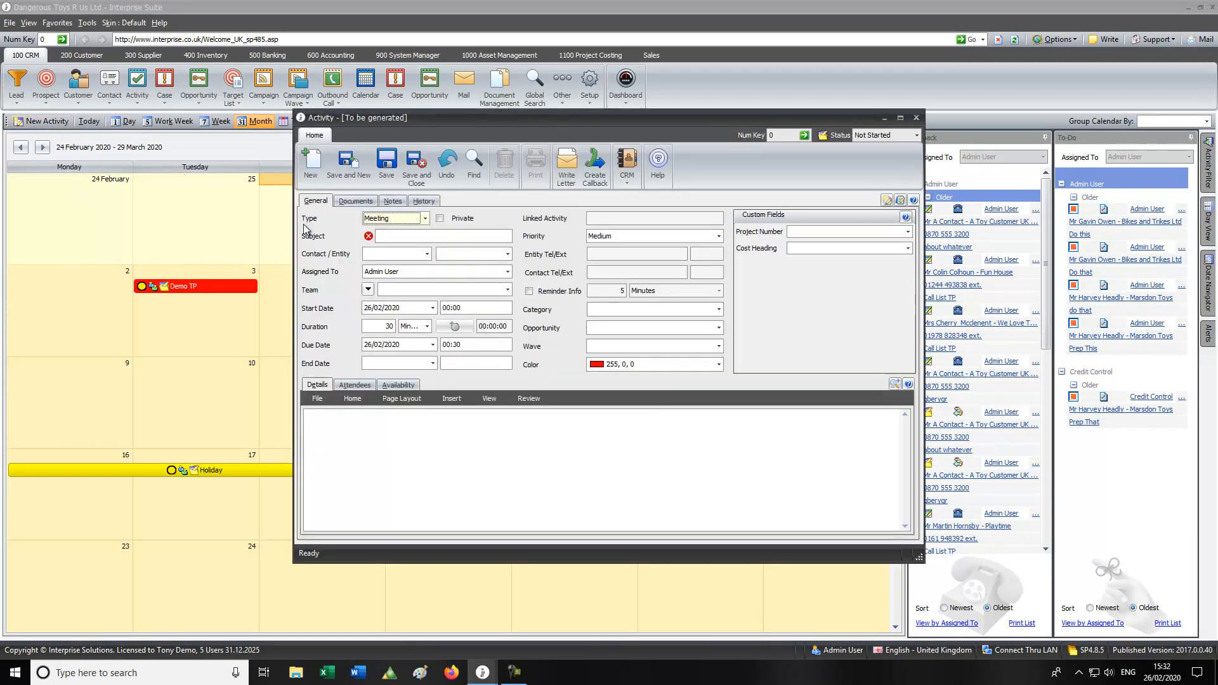
pyautogui.click(425, 218)
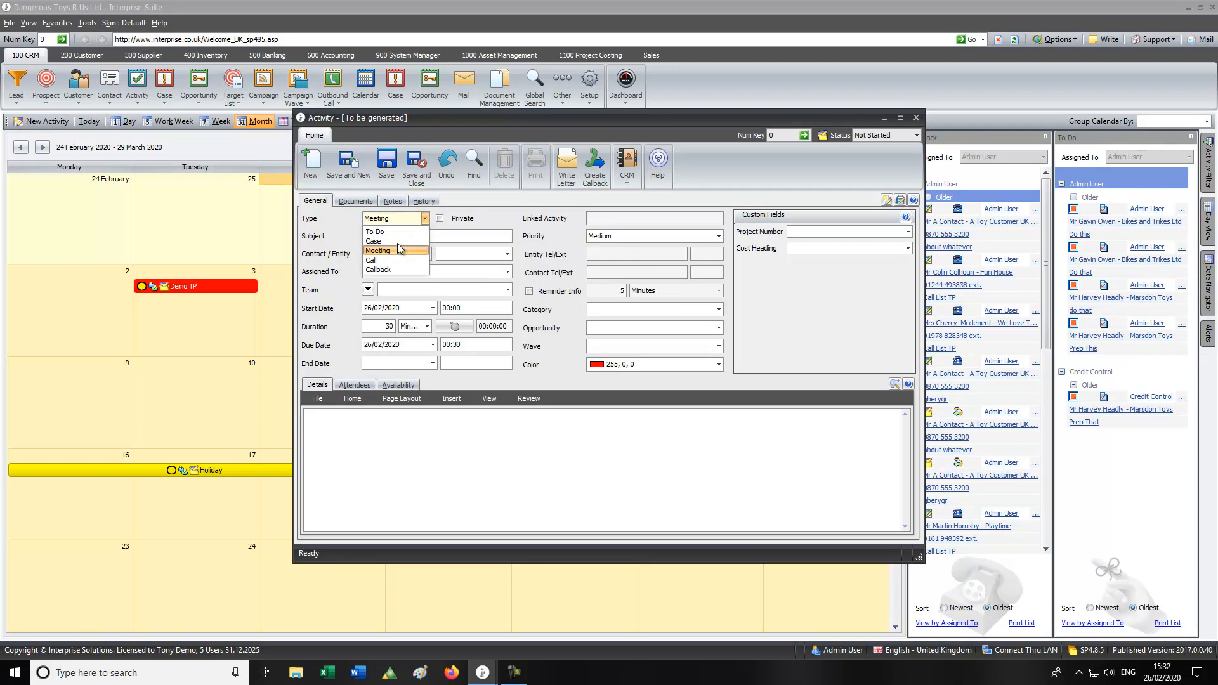
pyautogui.click(379, 260)
pyautogui.click(408, 236)
pyautogui.write('Di')
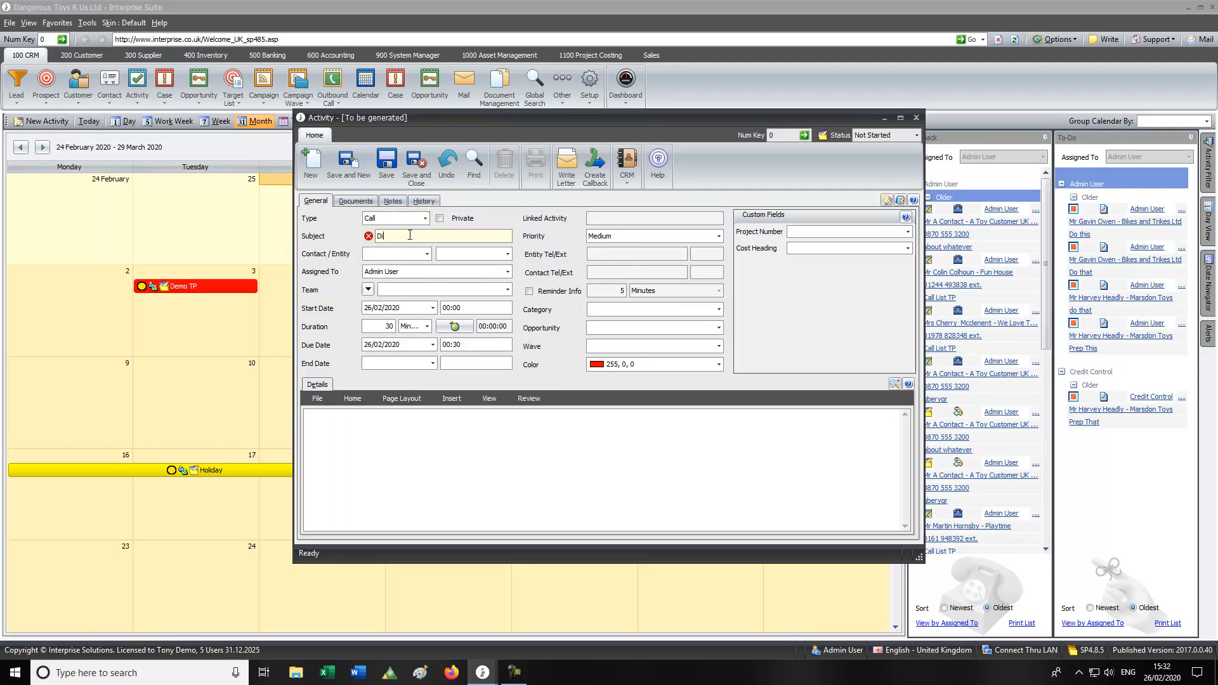
pyautogui.write('scuss Quote')
pyautogui.press('Tab')
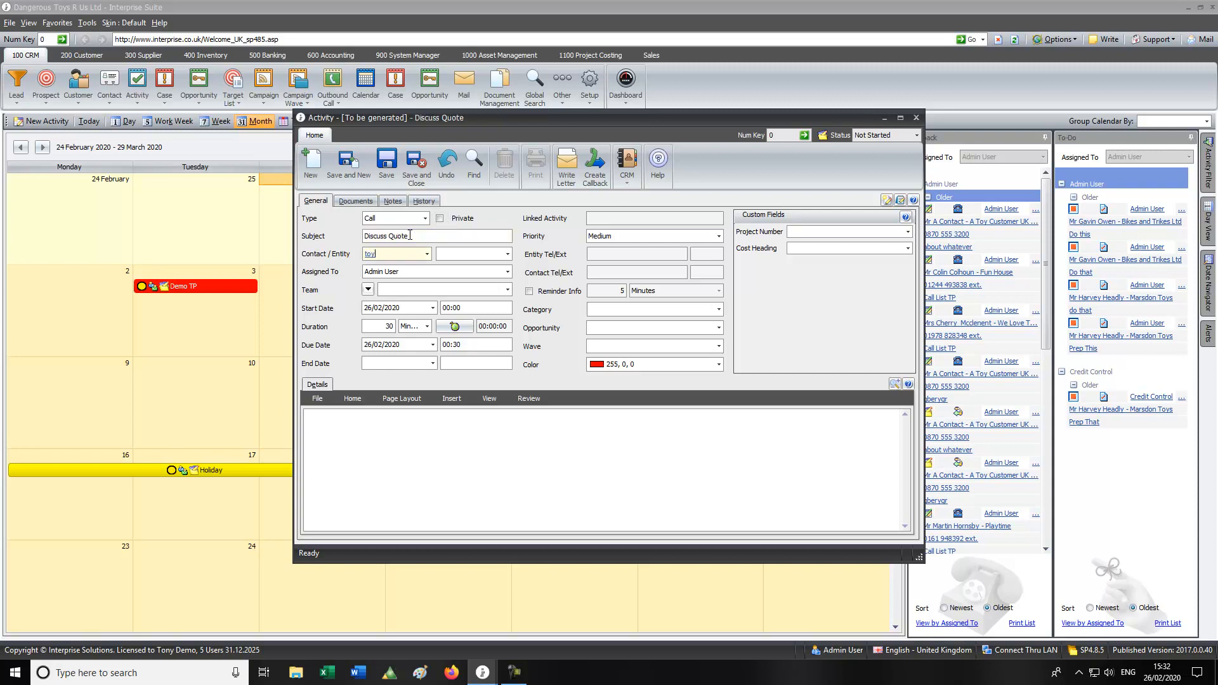
# Link the call to the "Mr" contact at A Toy Customer UK Ltd and enter the details "talked the quote needs some time"
pyautogui.write('toy')
pyautogui.press('Tab')
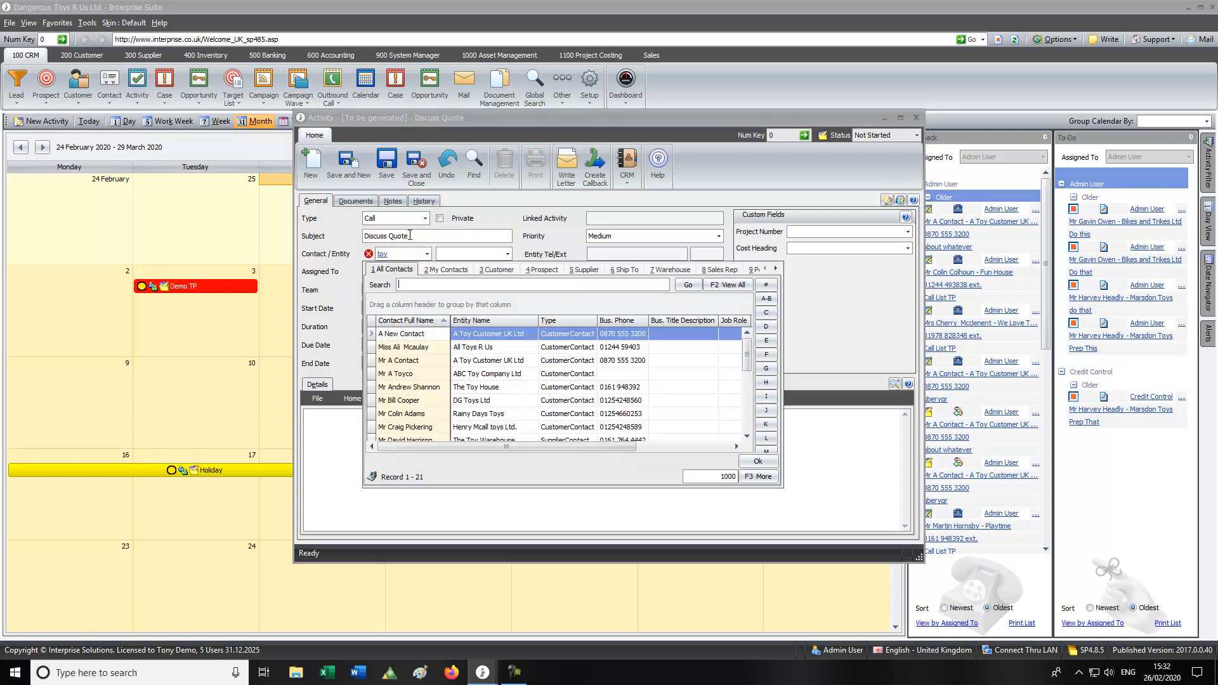
pyautogui.click(414, 361)
pyautogui.doubleClick(414, 362)
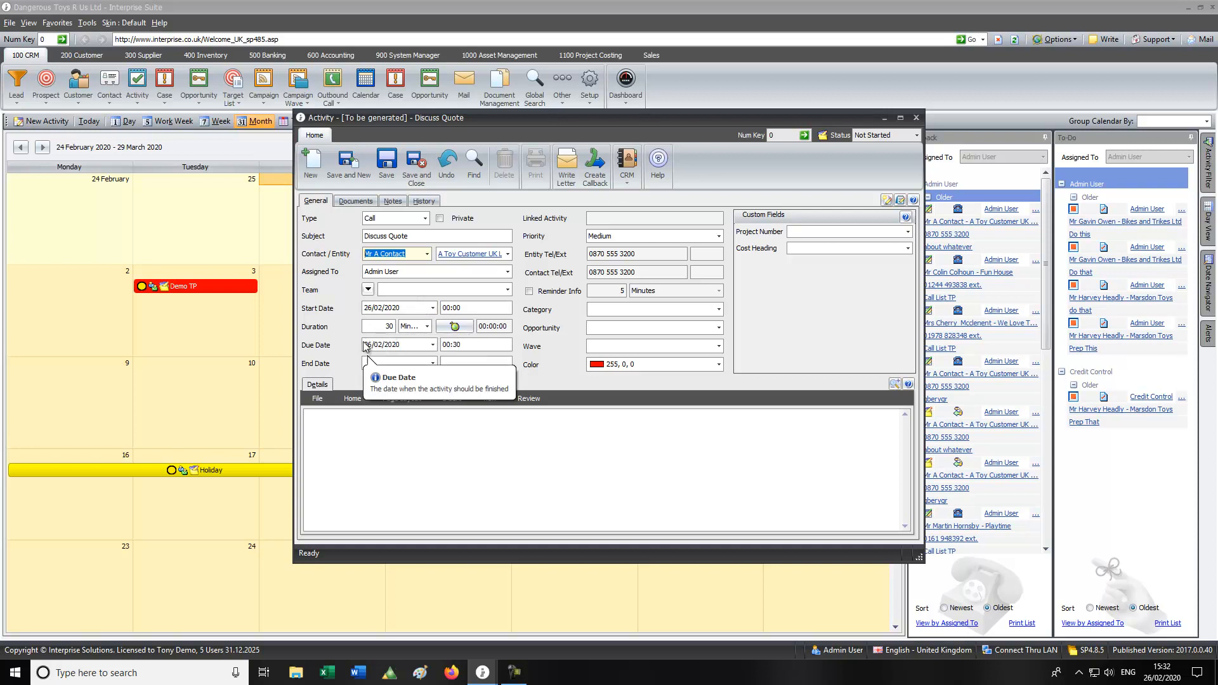
pyautogui.click(361, 445)
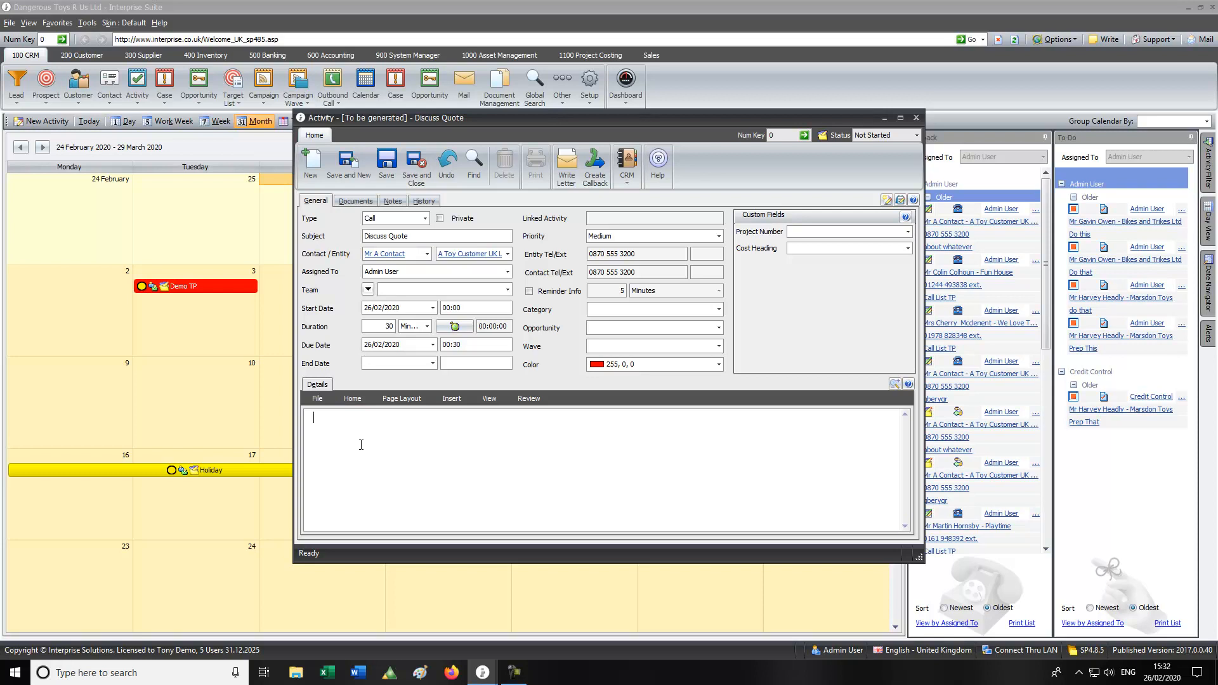
pyautogui.write('talked the quote needs some time')
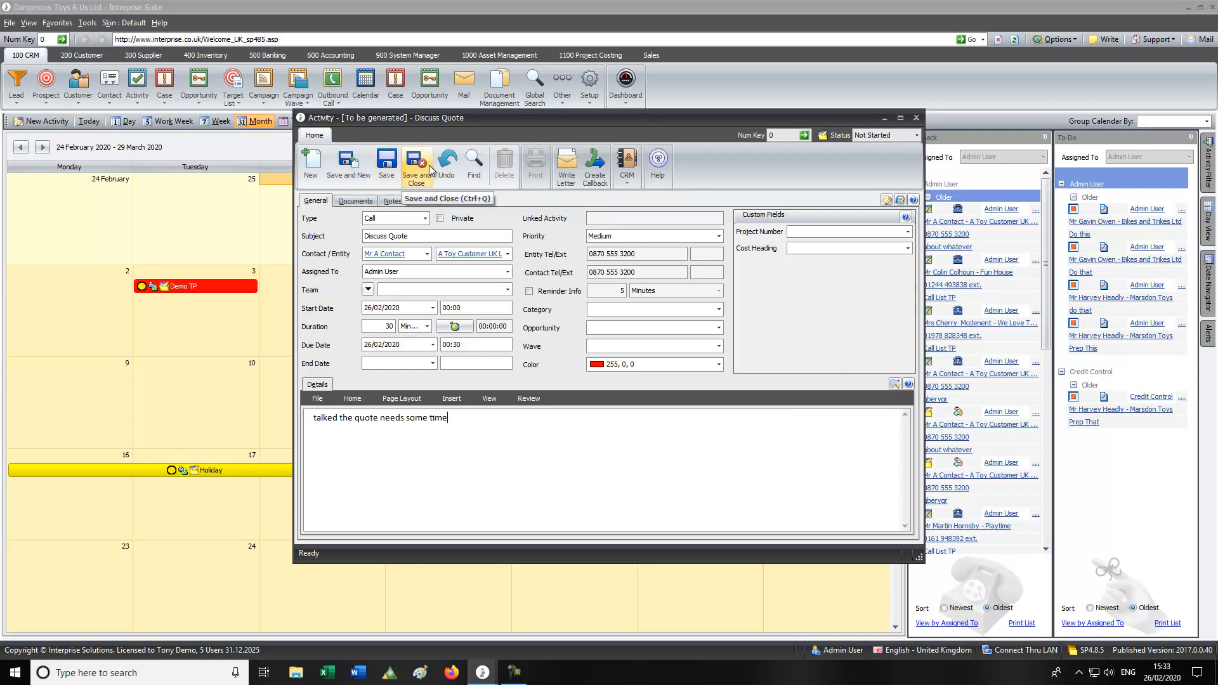
# Save the call, create a follow-up callback for it after 2 weeks, and save and close the callback
pyautogui.click(596, 166)
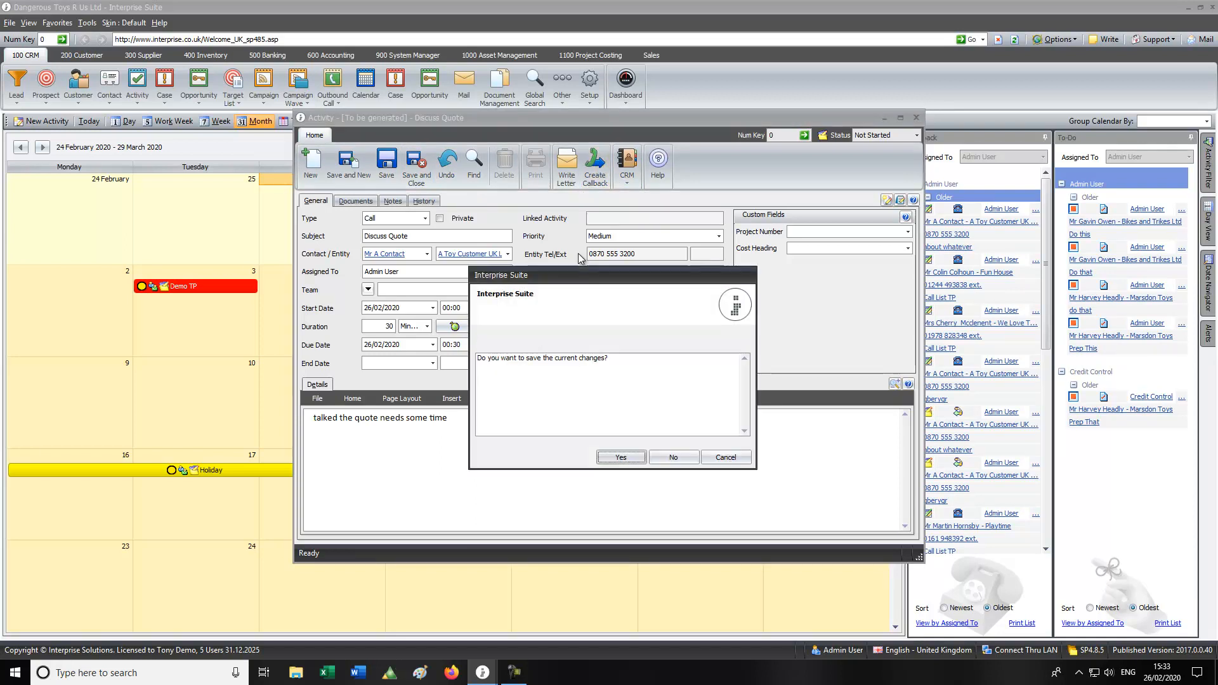
pyautogui.click(631, 463)
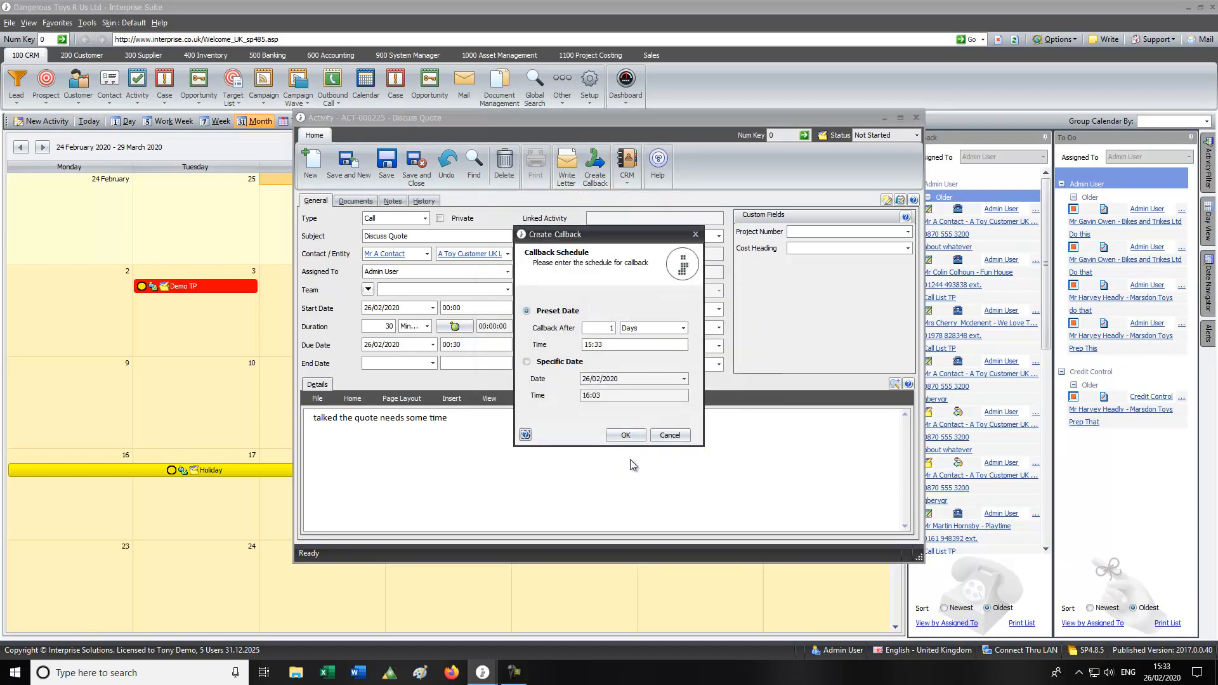
pyautogui.press('BackSpace')
pyautogui.write('2')
pyautogui.click(684, 328)
pyautogui.click(673, 351)
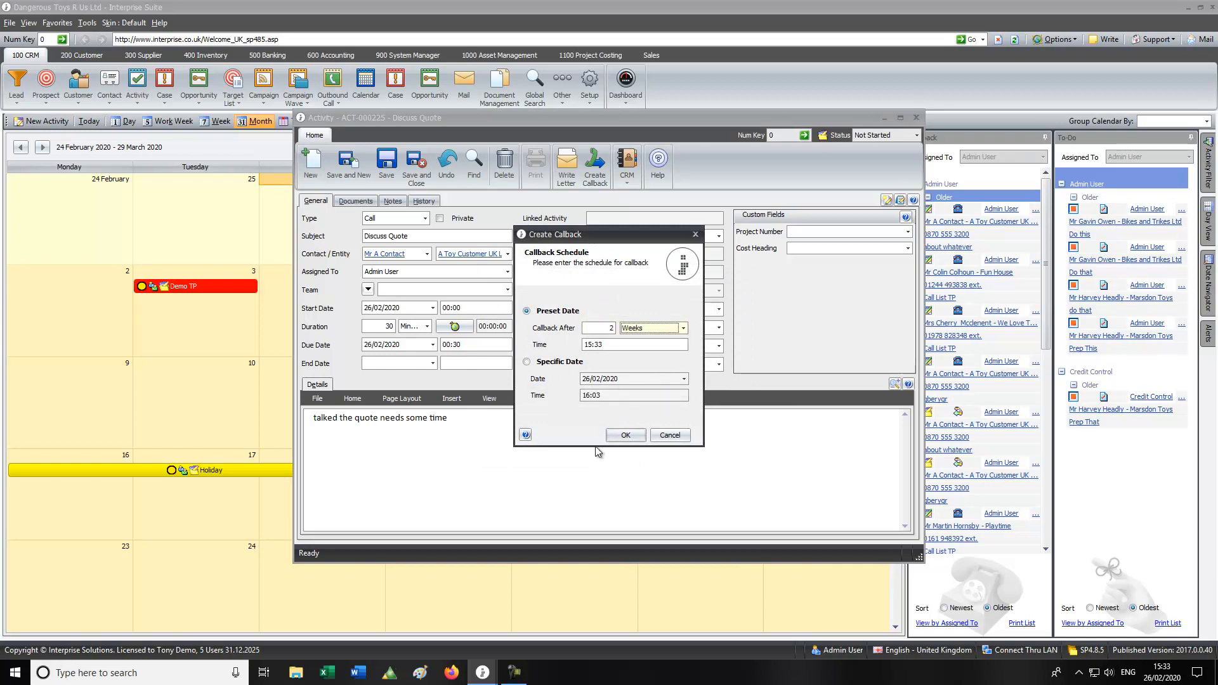
pyautogui.click(626, 435)
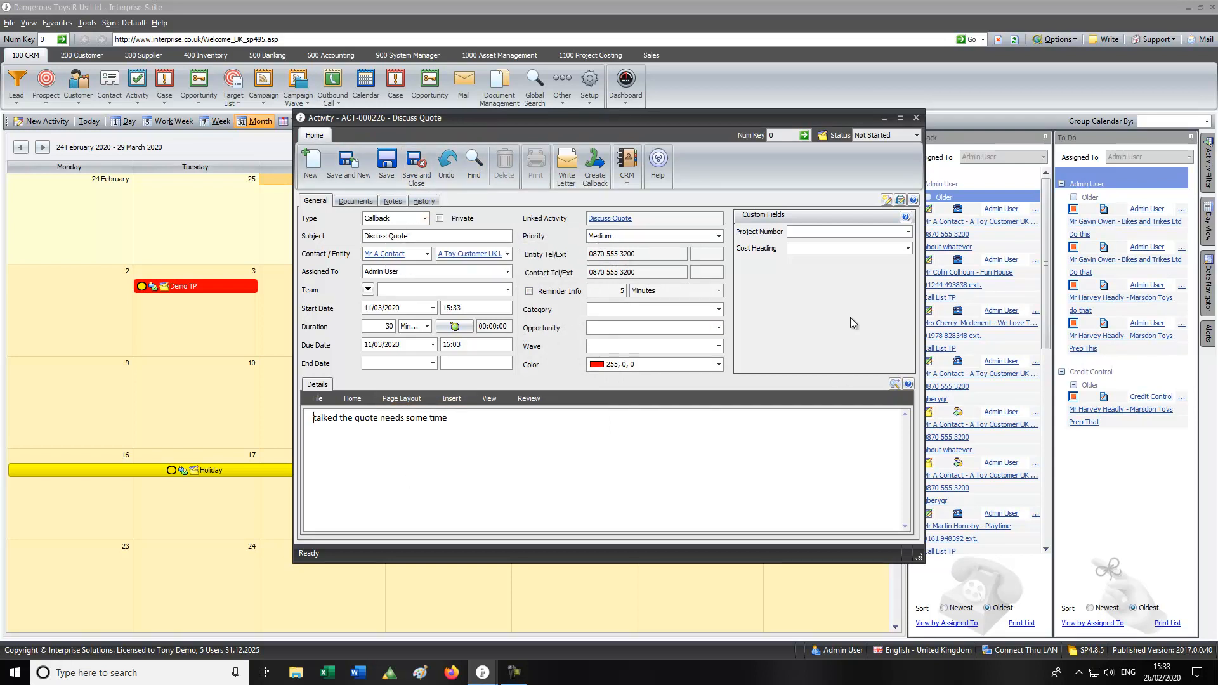
pyautogui.click(418, 175)
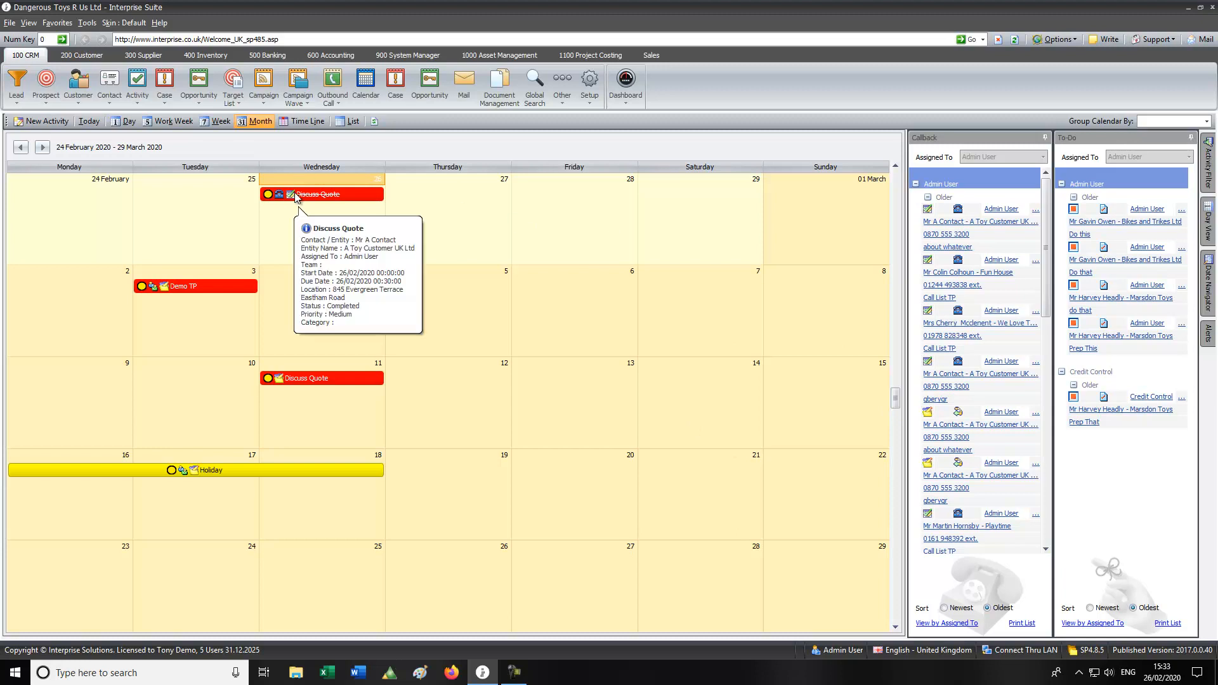
# Look over the activity filter beside the month calendar again
pyautogui.moveTo(1210, 165)
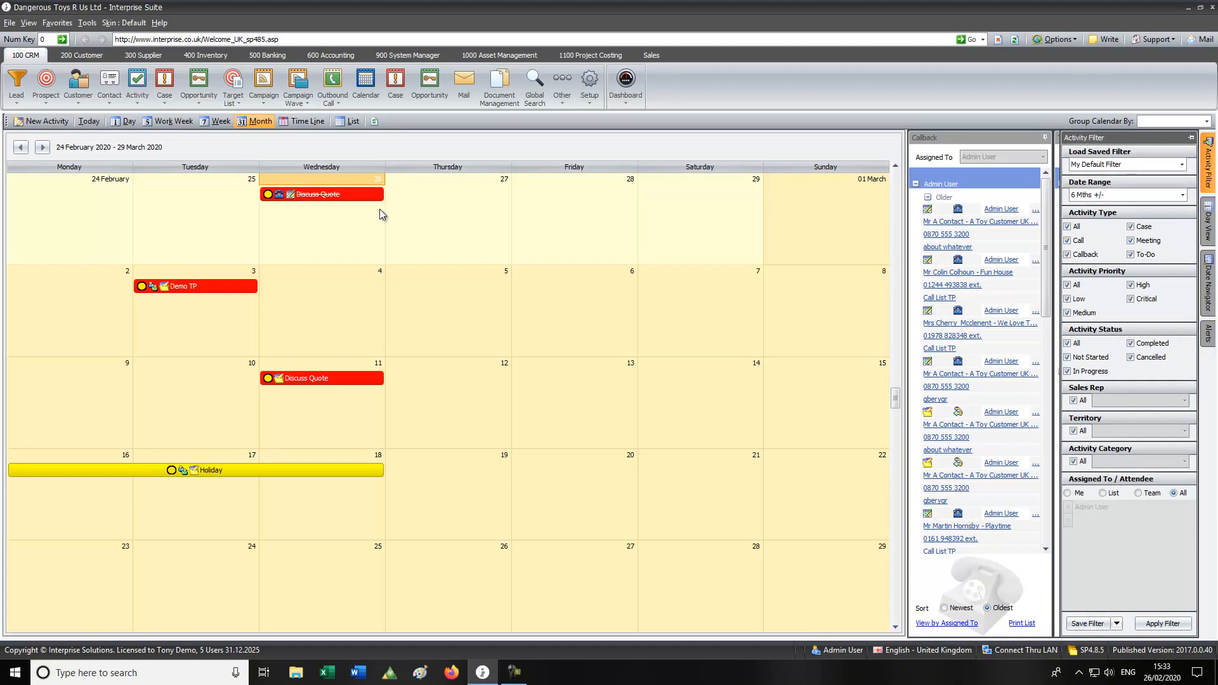
pyautogui.click(448, 250)
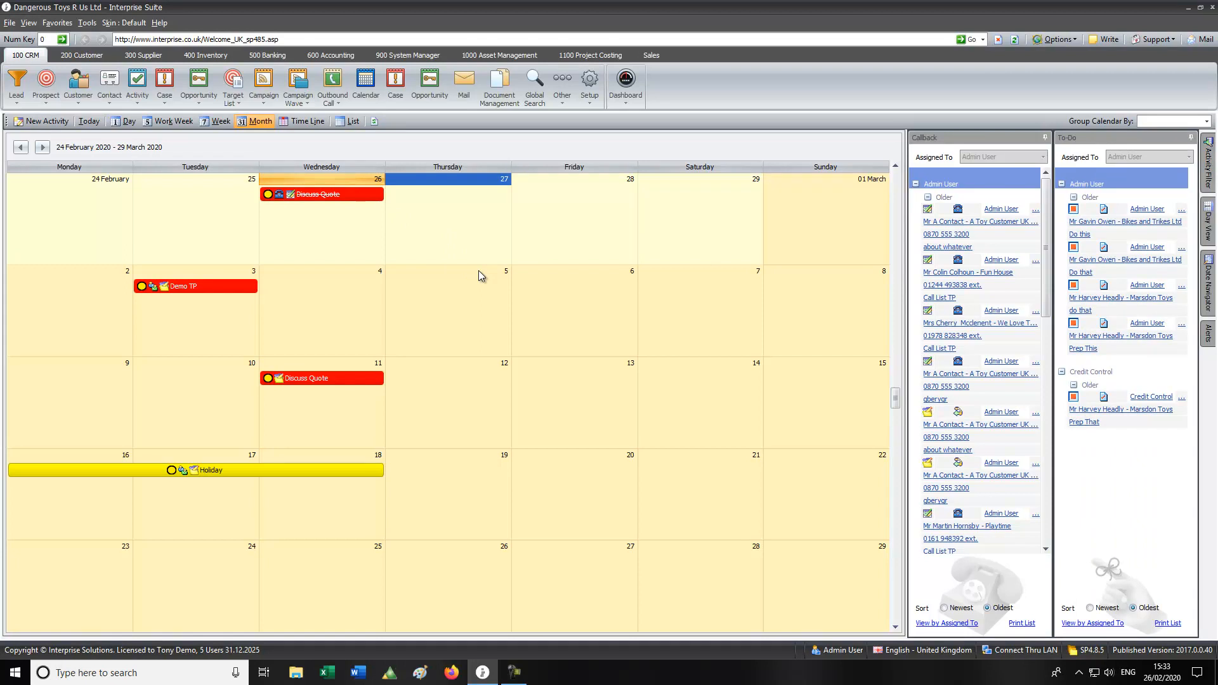
# Find and open the A Toy Customer UK Ltd customer record, show its activities, and enlarge the record window
pyautogui.click(78, 84)
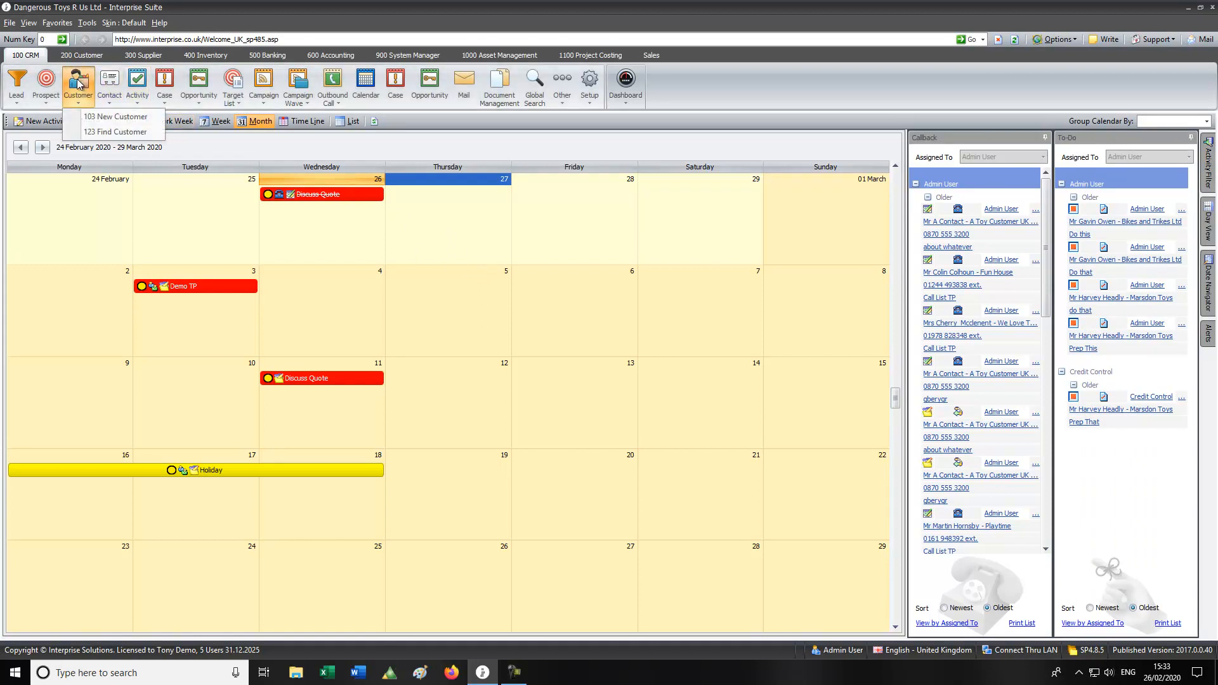
pyautogui.click(89, 131)
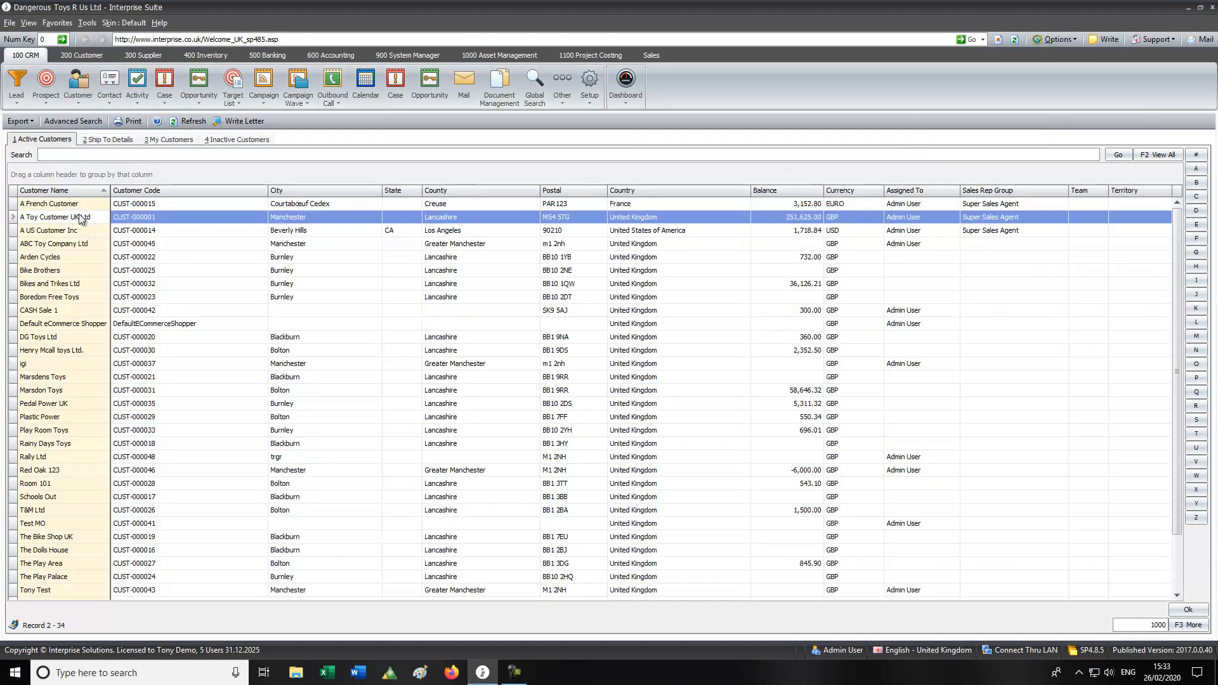
pyautogui.doubleClick(80, 217)
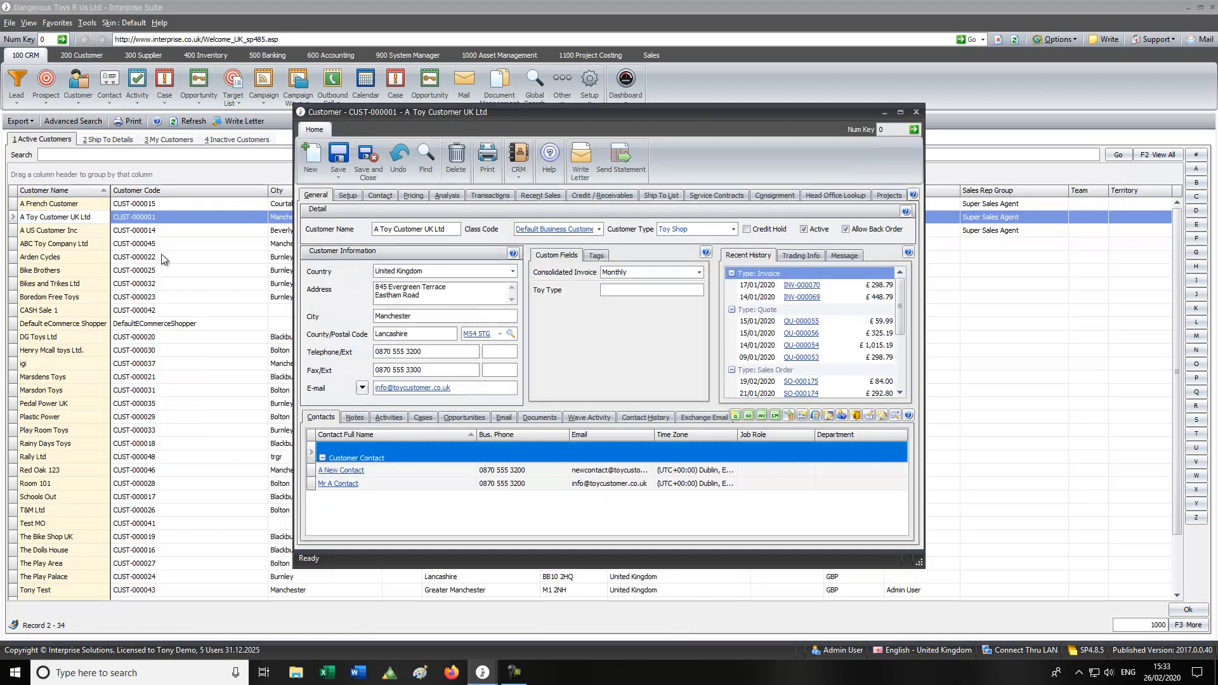
pyautogui.click(389, 417)
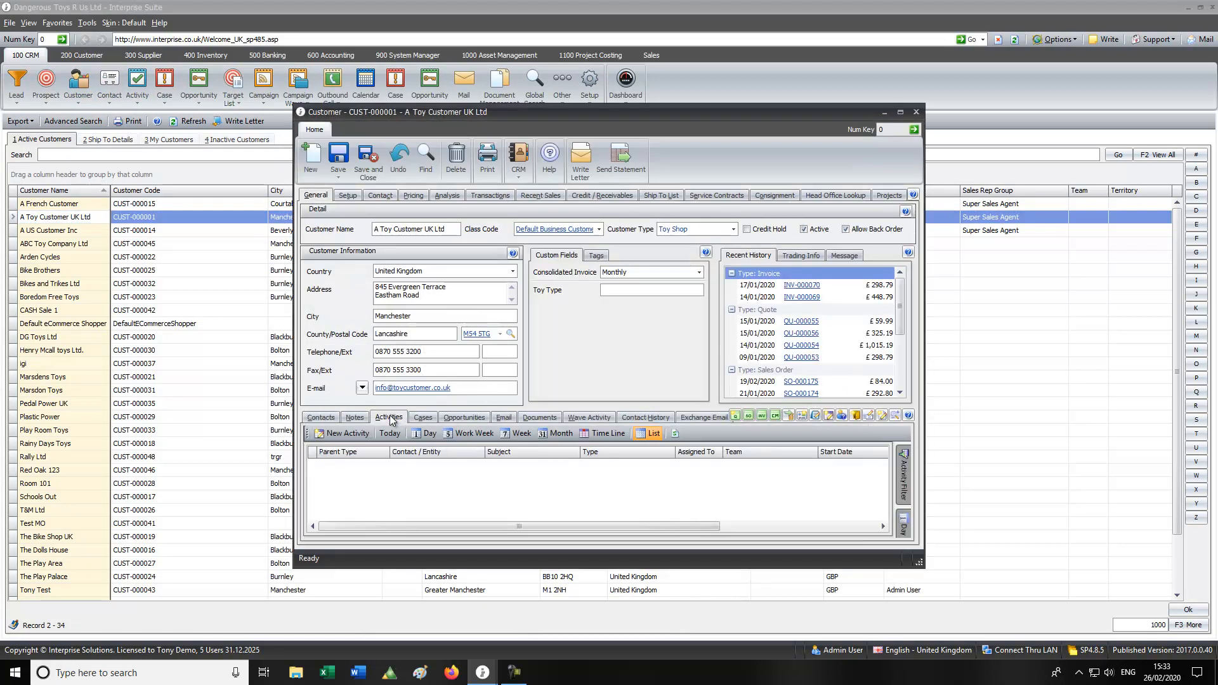
pyautogui.moveTo(527, 111); pyautogui.dragTo(518, 74)
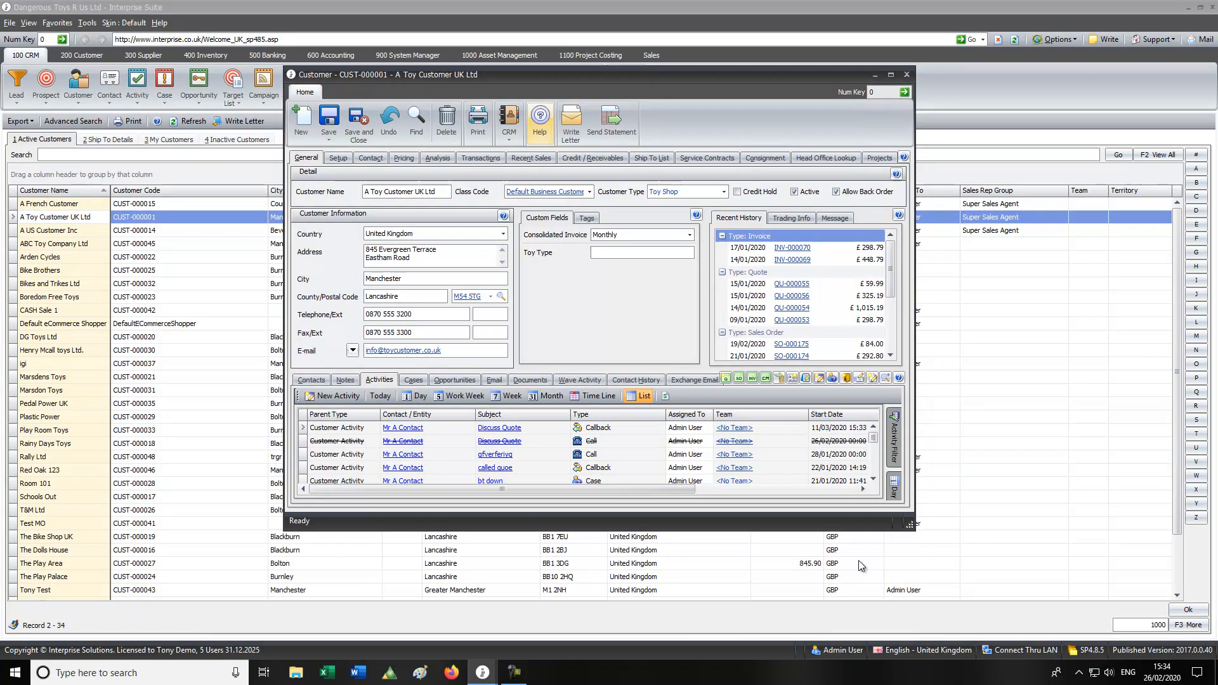
pyautogui.moveTo(911, 523); pyautogui.dragTo(1021, 607)
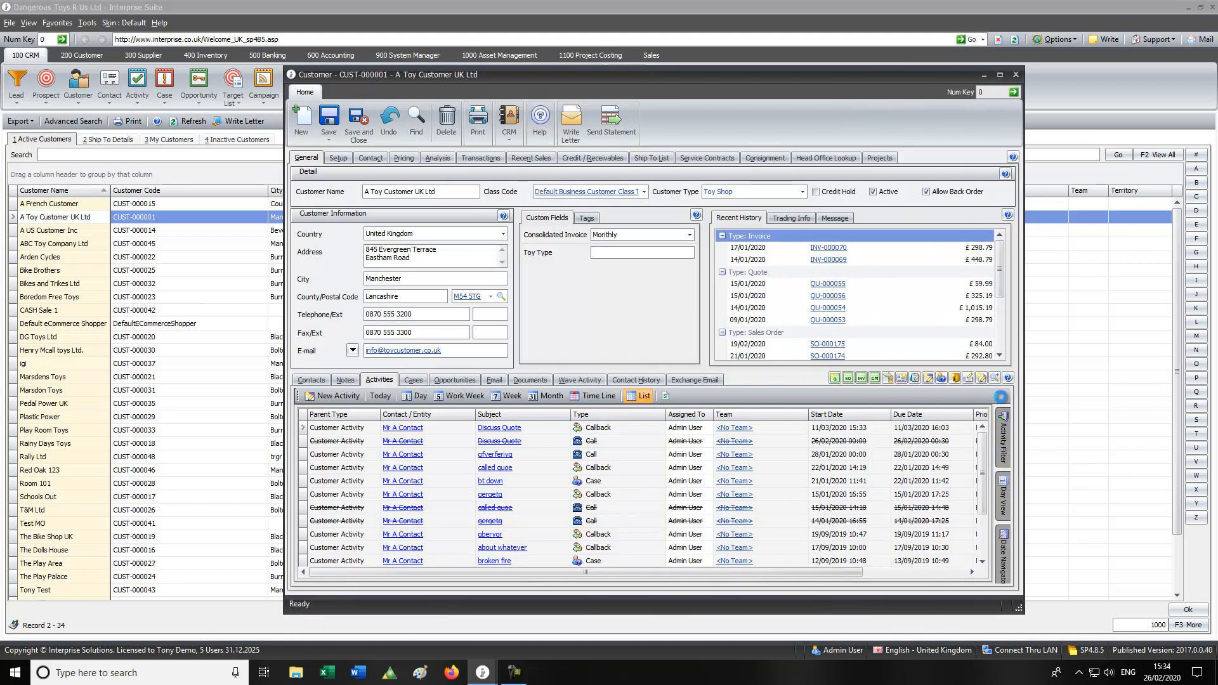
# Expand the customer's activities area, examine the Discuss Quote call and callback entries, and restore the customer details above the list
pyautogui.click(995, 379)
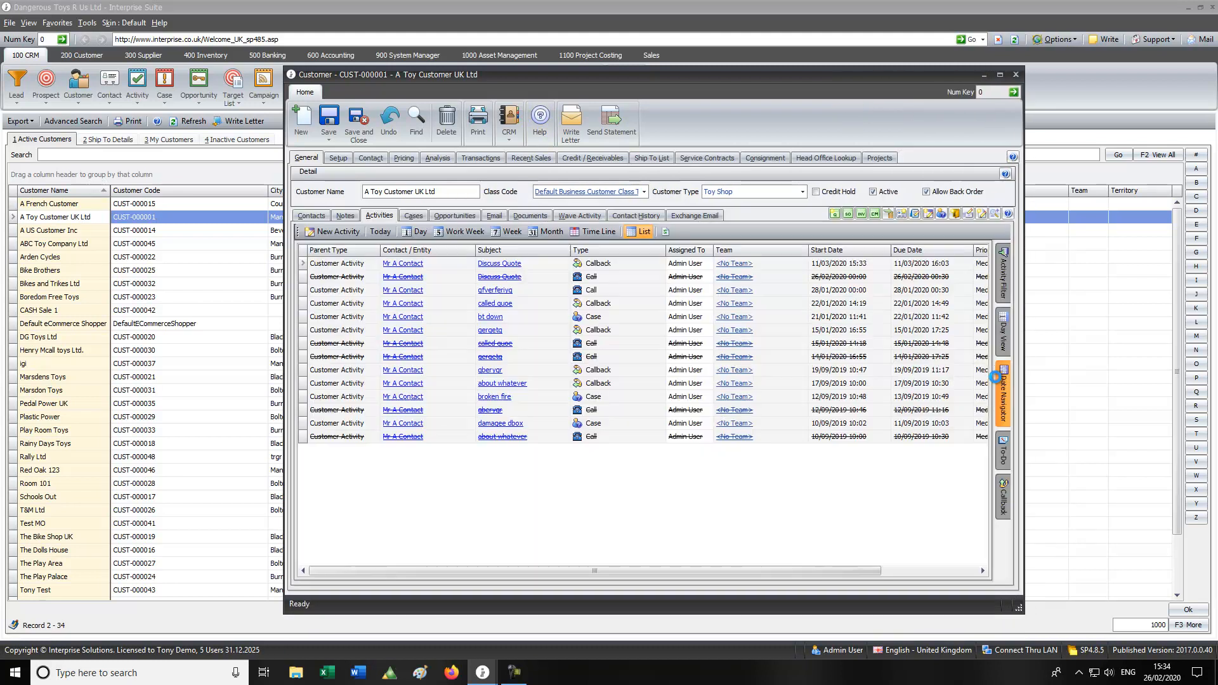
pyautogui.click(430, 281)
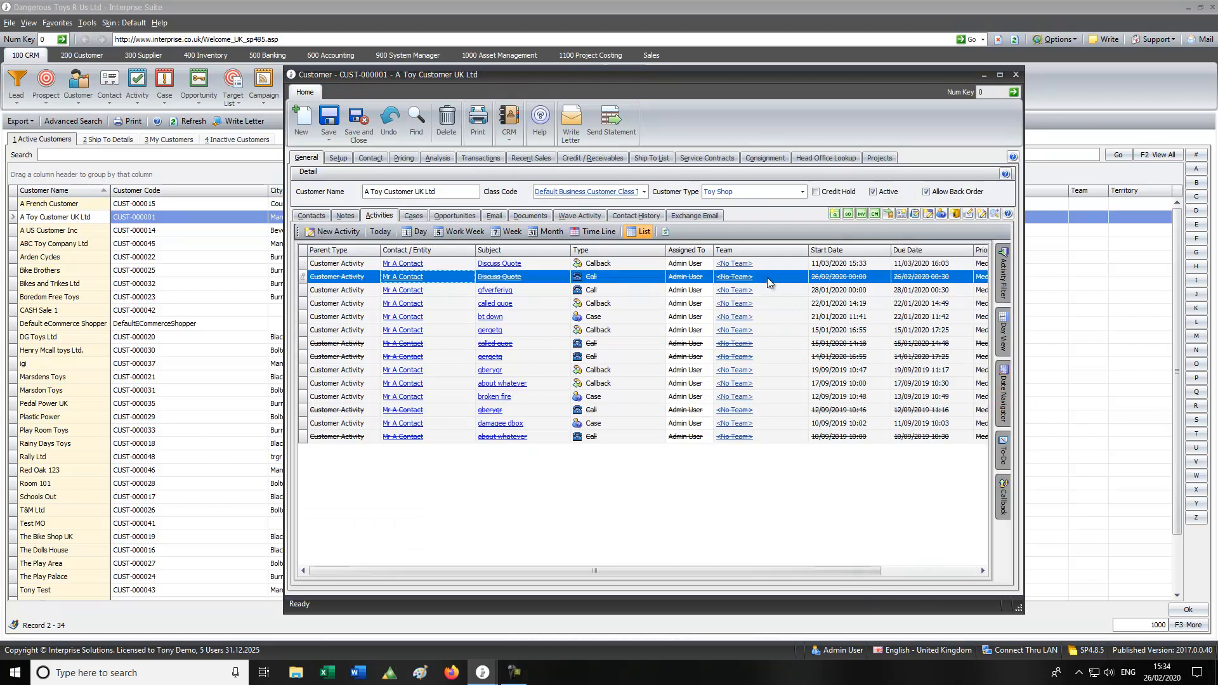
pyautogui.click(541, 264)
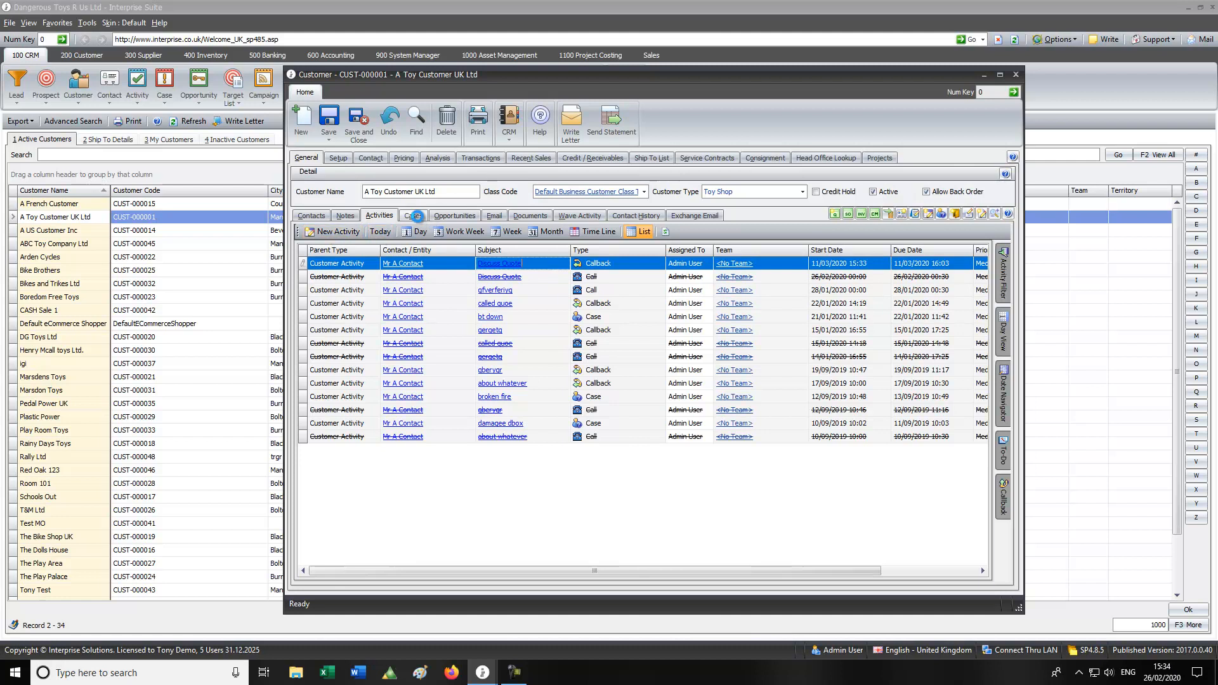
pyautogui.click(997, 215)
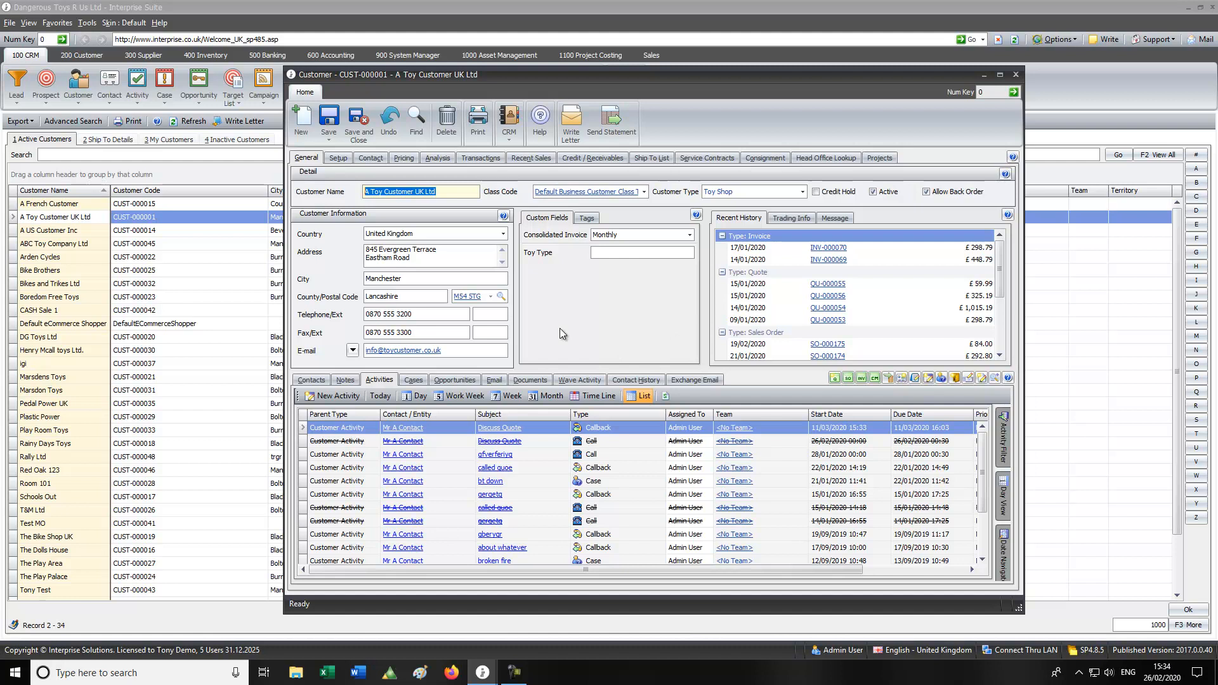
# Close the customer record, return to the calendar, and create a meeting on 5 March 2020 with the subject "discuss quote 22"
pyautogui.click(1016, 74)
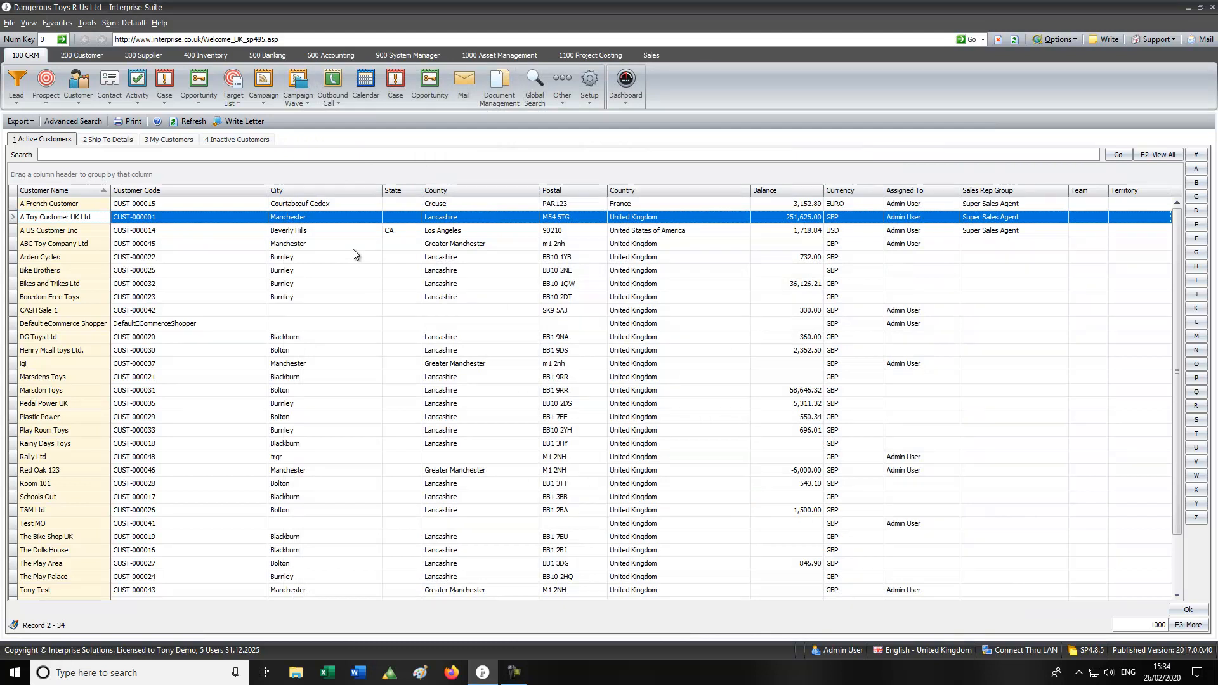
pyautogui.click(366, 82)
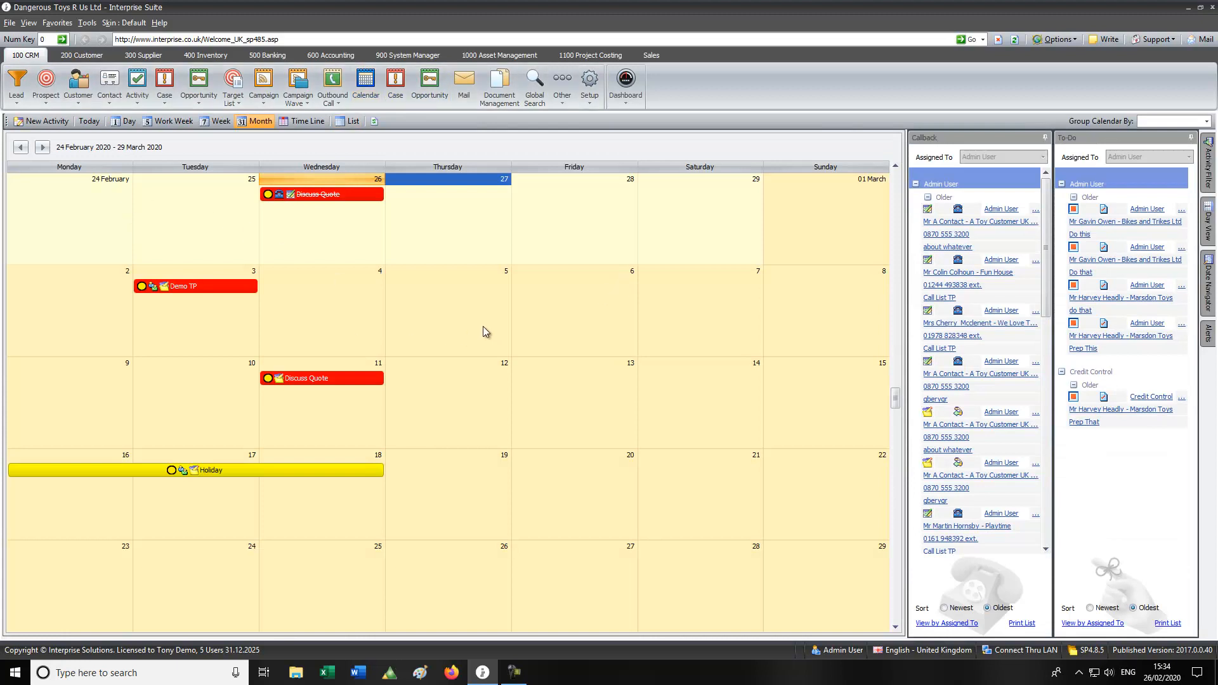
pyautogui.click(460, 335)
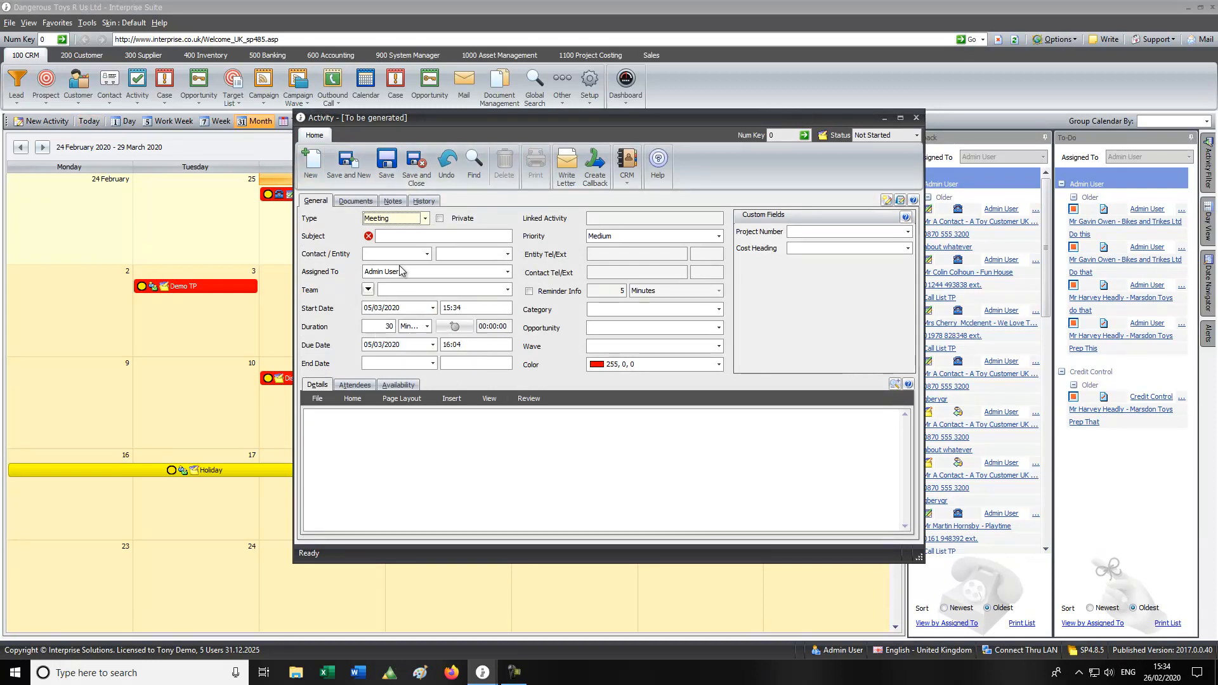
pyautogui.click(398, 235)
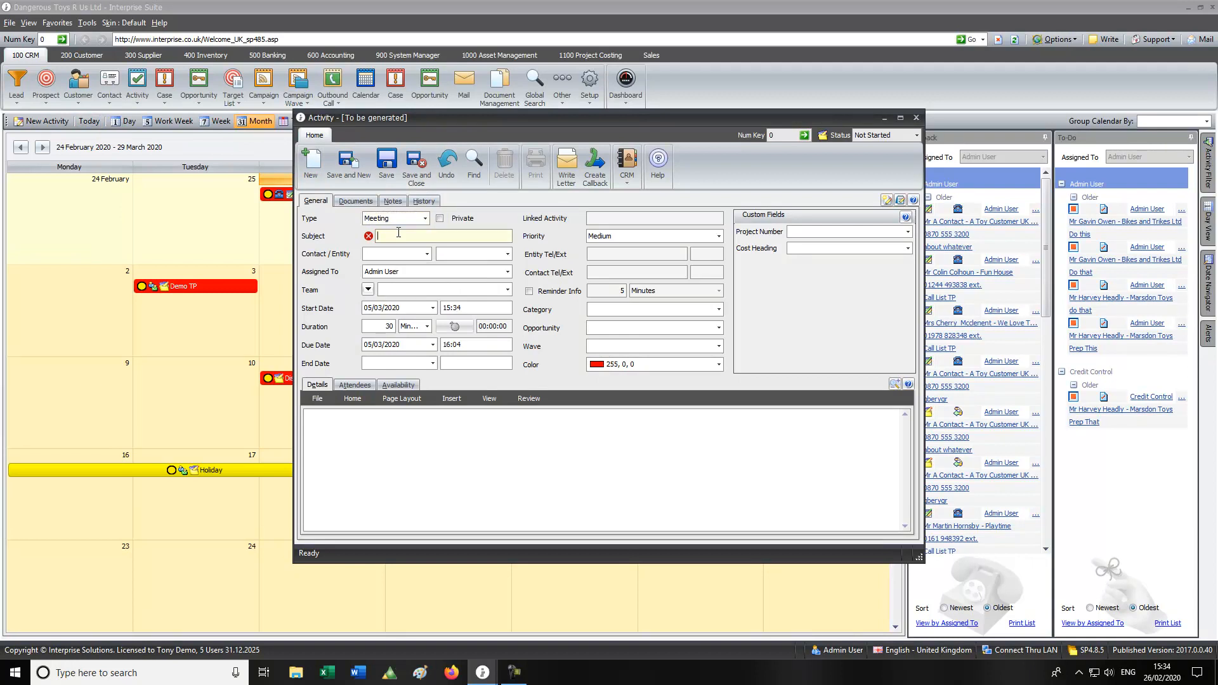
pyautogui.write('quote 22')
pyautogui.press('Tab')
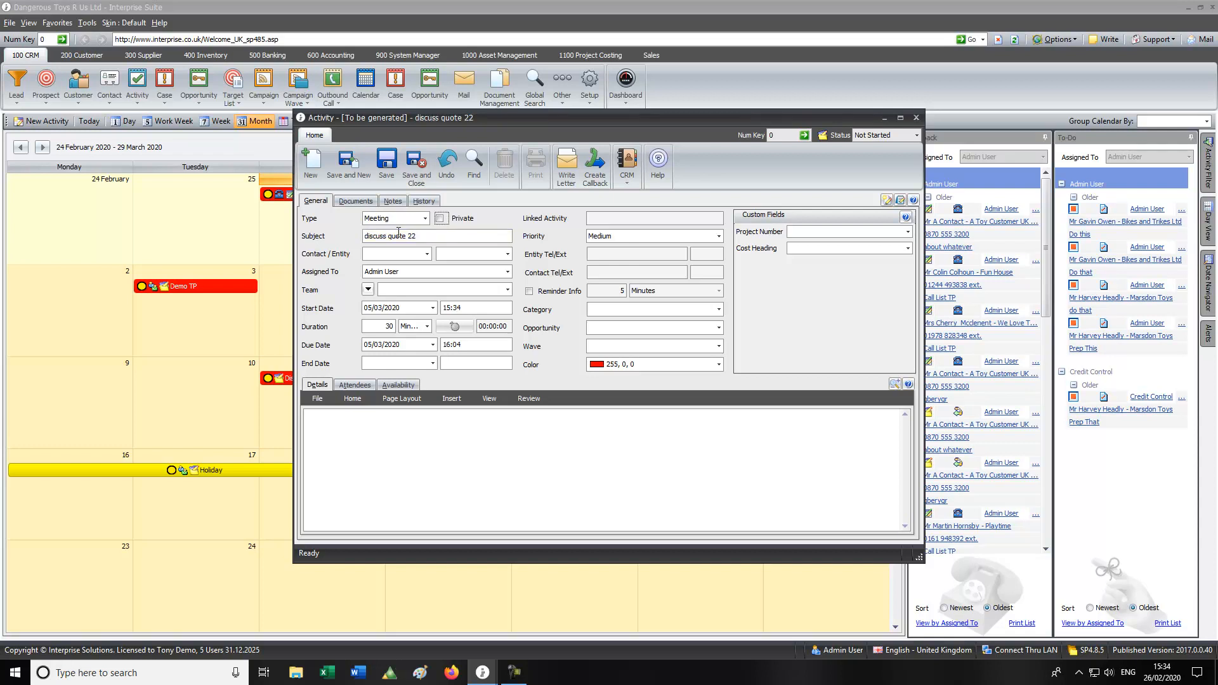
# Link the meeting to the A Toy Customer UK Ltd contact used for the Discuss Quote call and enter "grgrtgrthrth" as its details
pyautogui.press('Tab')
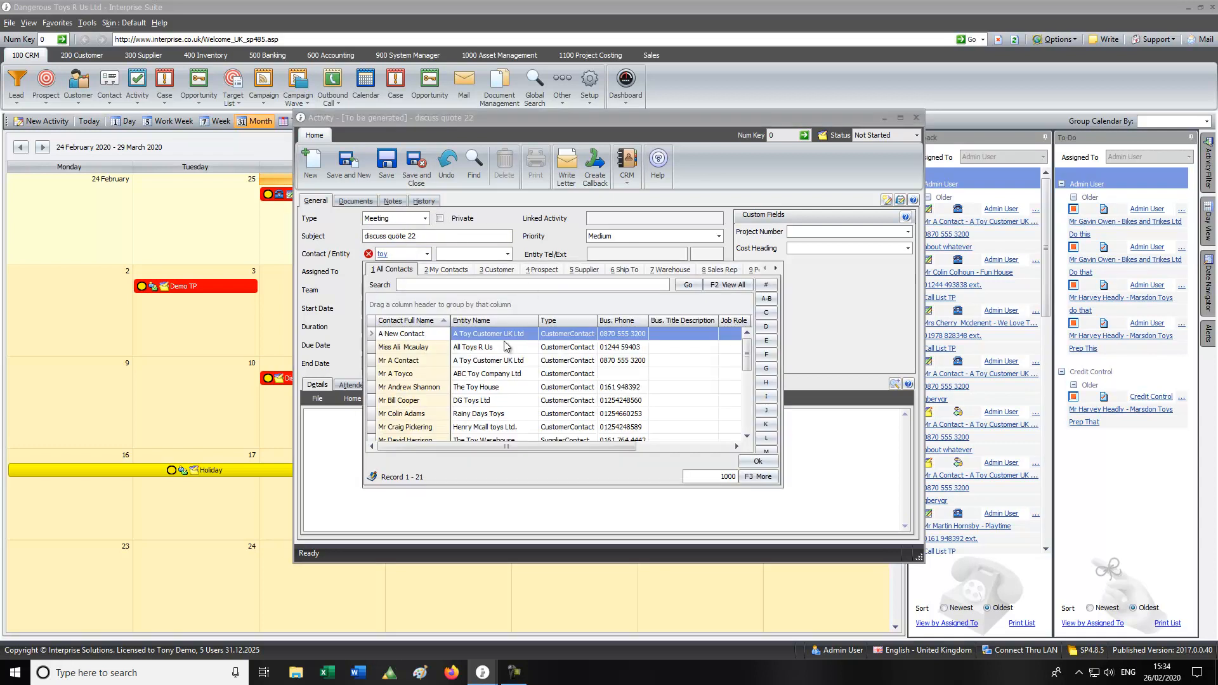
pyautogui.click(432, 374)
pyautogui.doubleClick(424, 360)
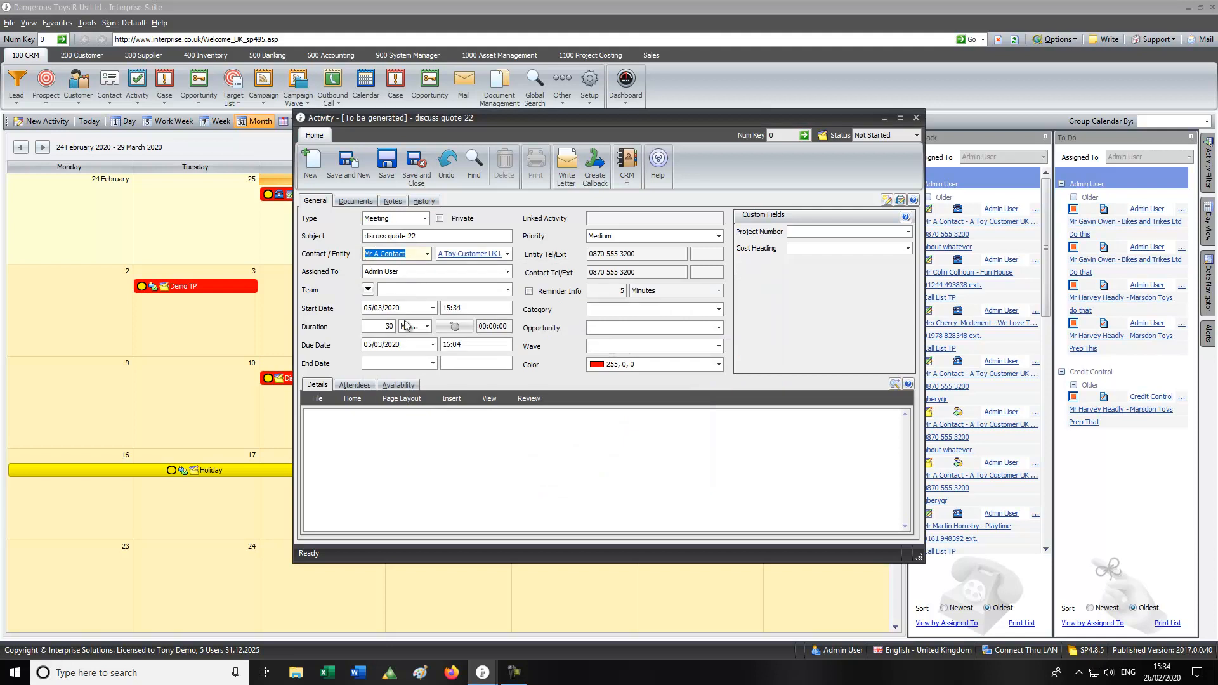
pyautogui.click(343, 436)
pyautogui.write('grgrtgrthrth')
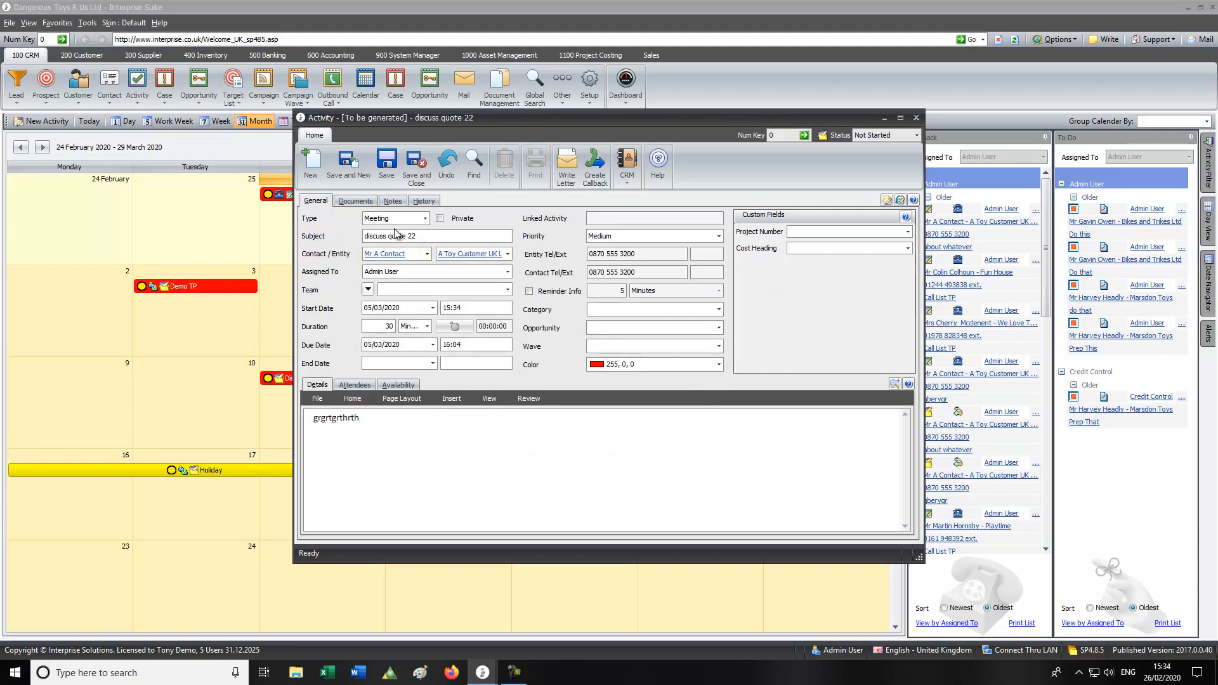
# Add Credit Control as a user attending the meeting and book the Conference Room as its resource
pyautogui.click(358, 387)
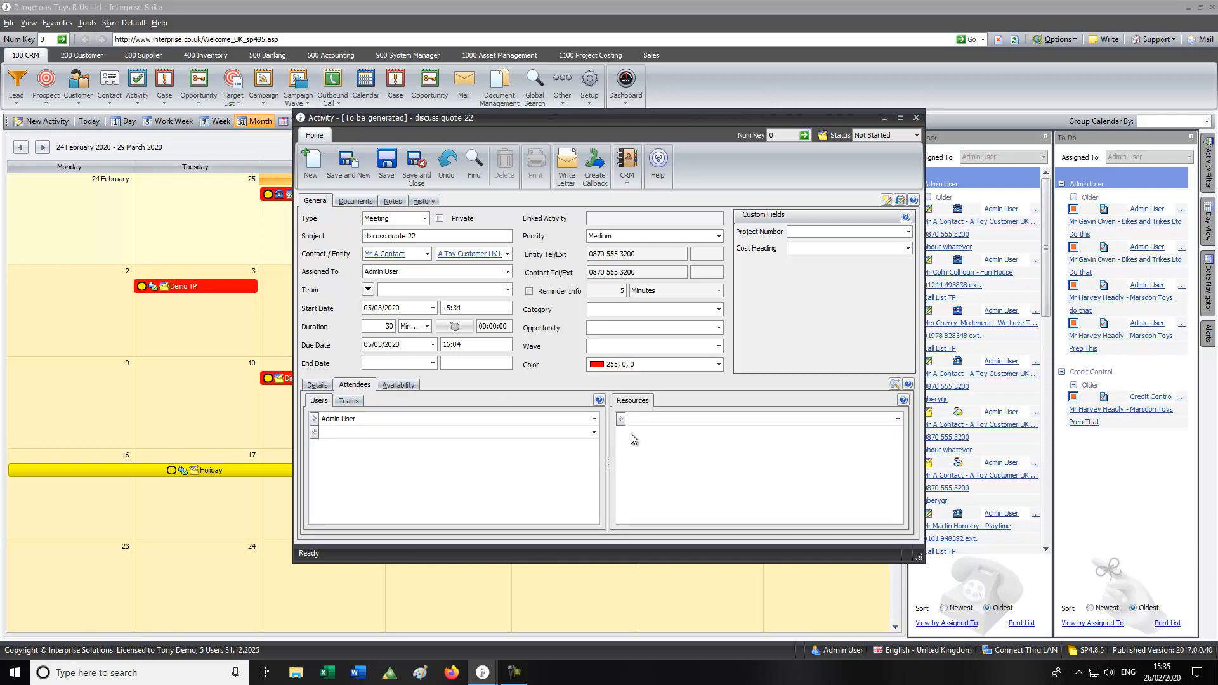
pyautogui.click(594, 433)
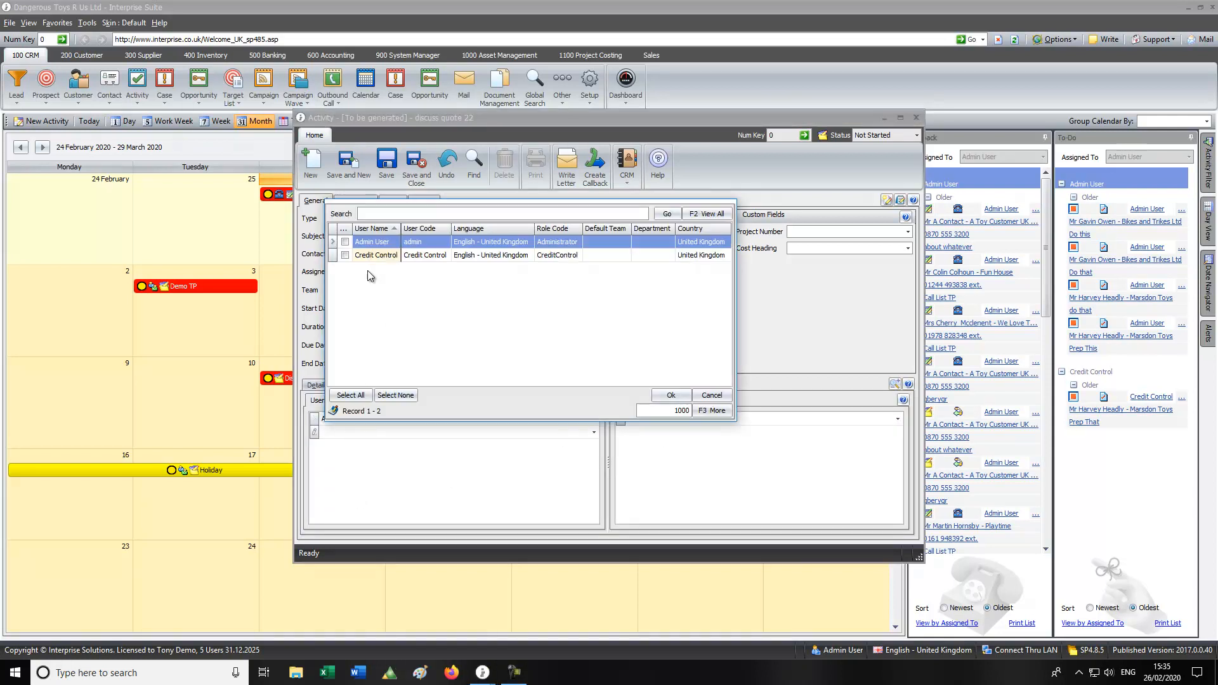
pyautogui.click(346, 255)
pyautogui.click(671, 396)
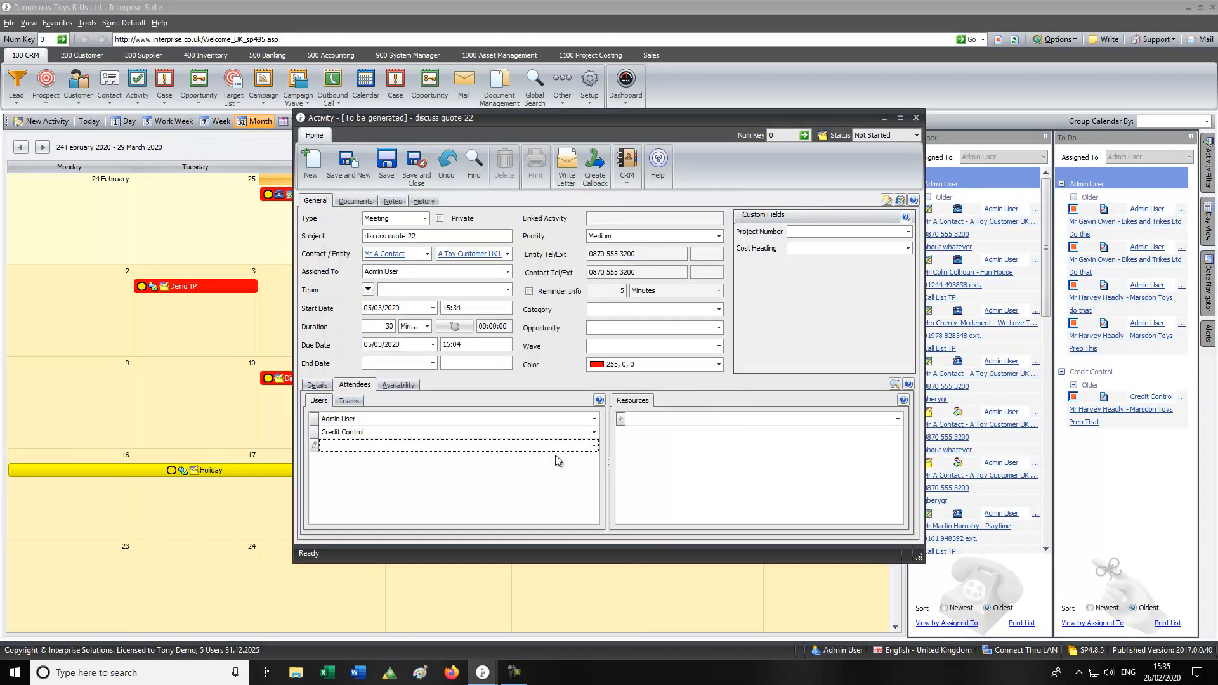
pyautogui.click(898, 419)
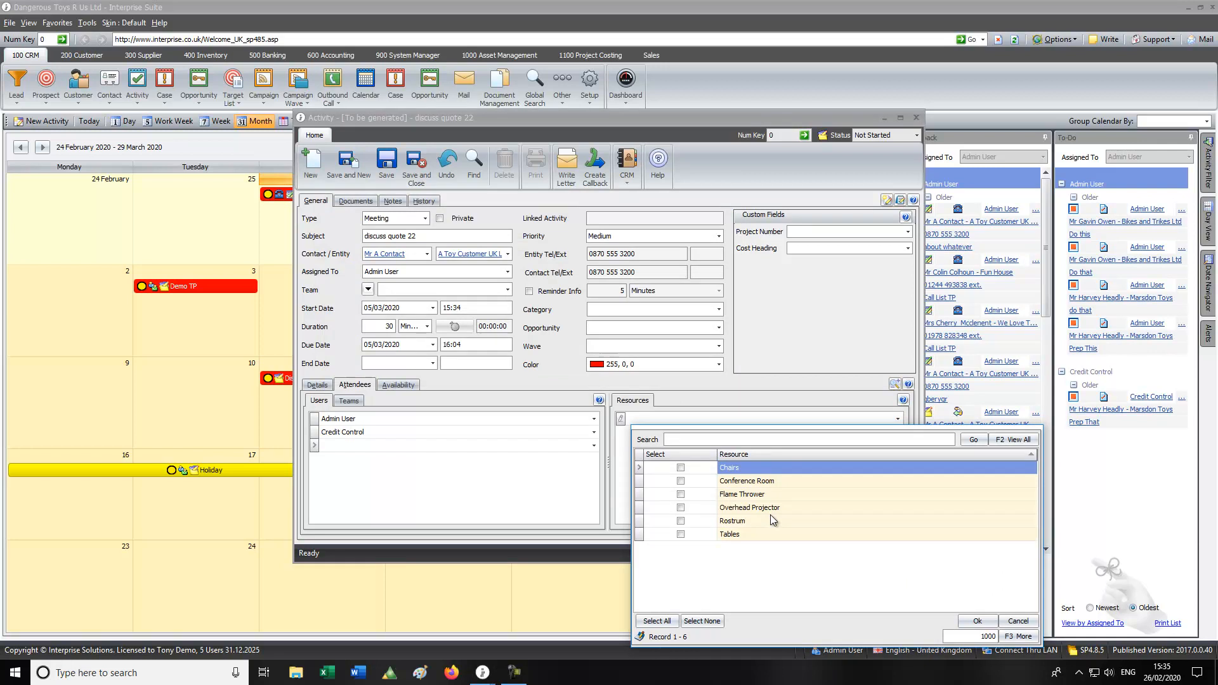
pyautogui.click(712, 495)
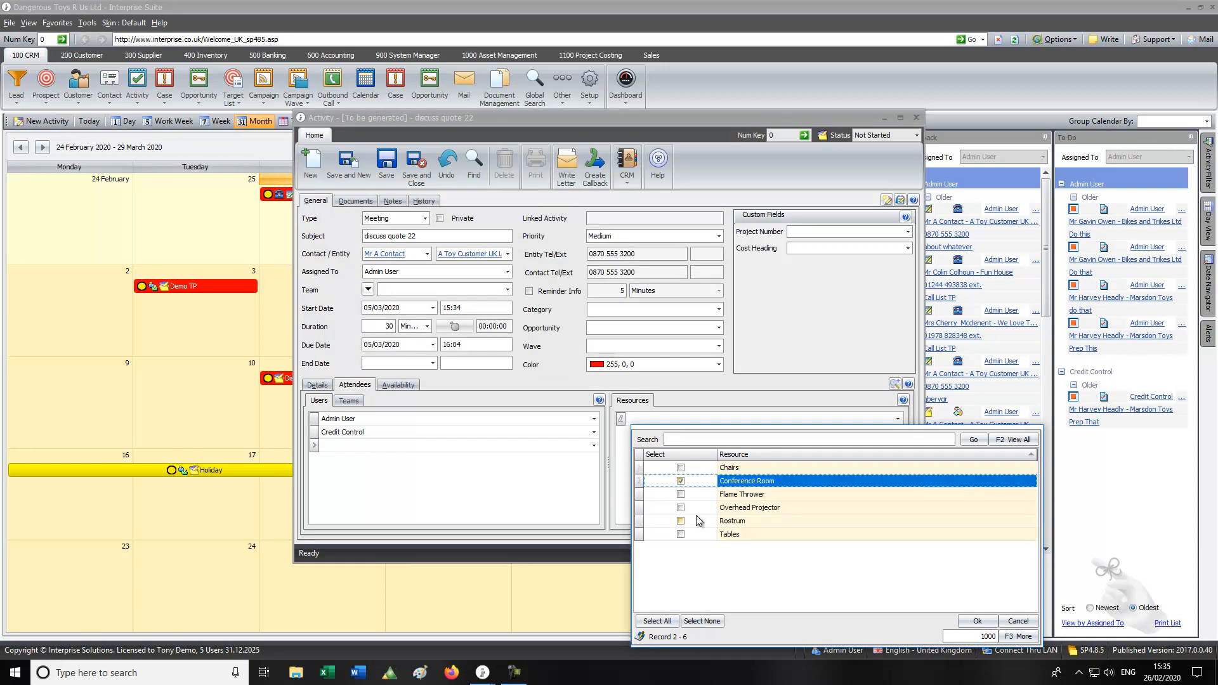
pyautogui.click(977, 623)
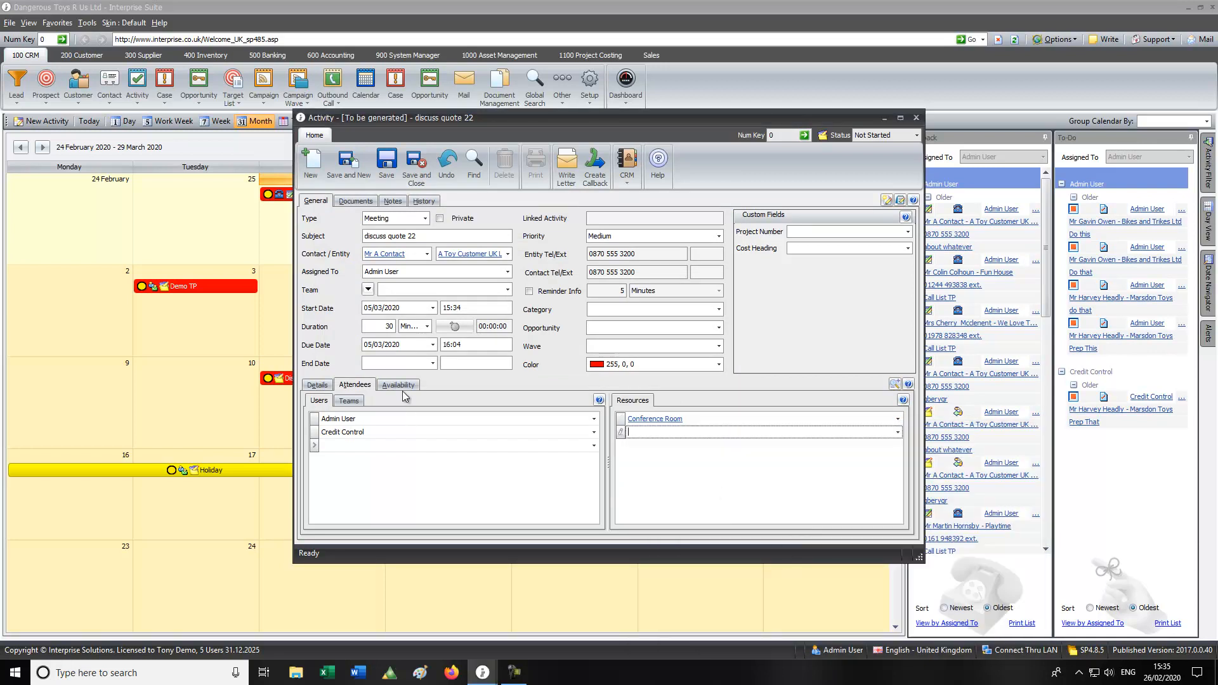
# Check the attendees' and room's availability for the meeting, review its details, and save and close it
pyautogui.click(401, 387)
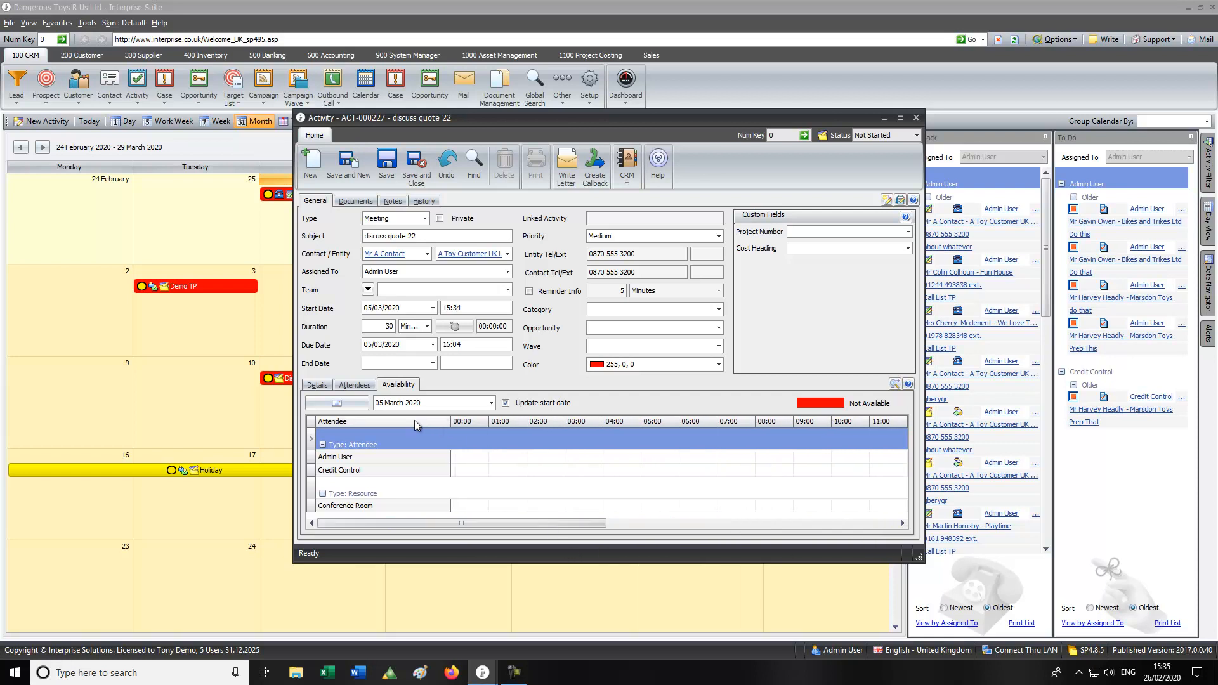
pyautogui.click(317, 386)
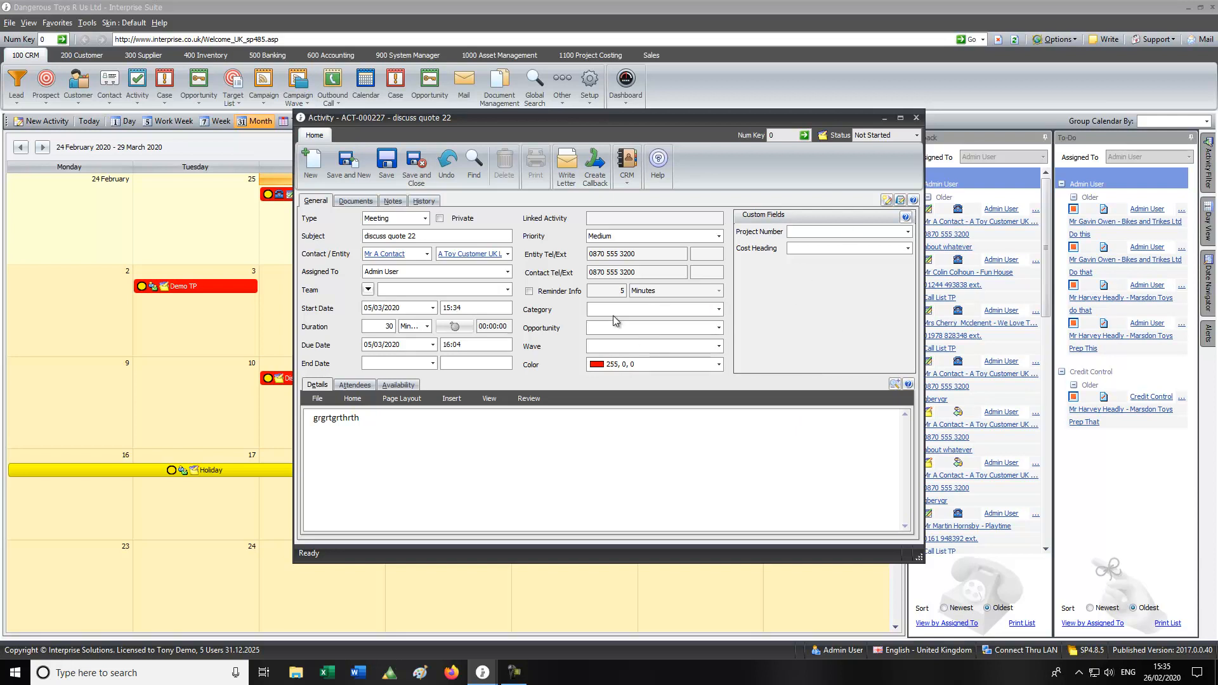
pyautogui.click(414, 164)
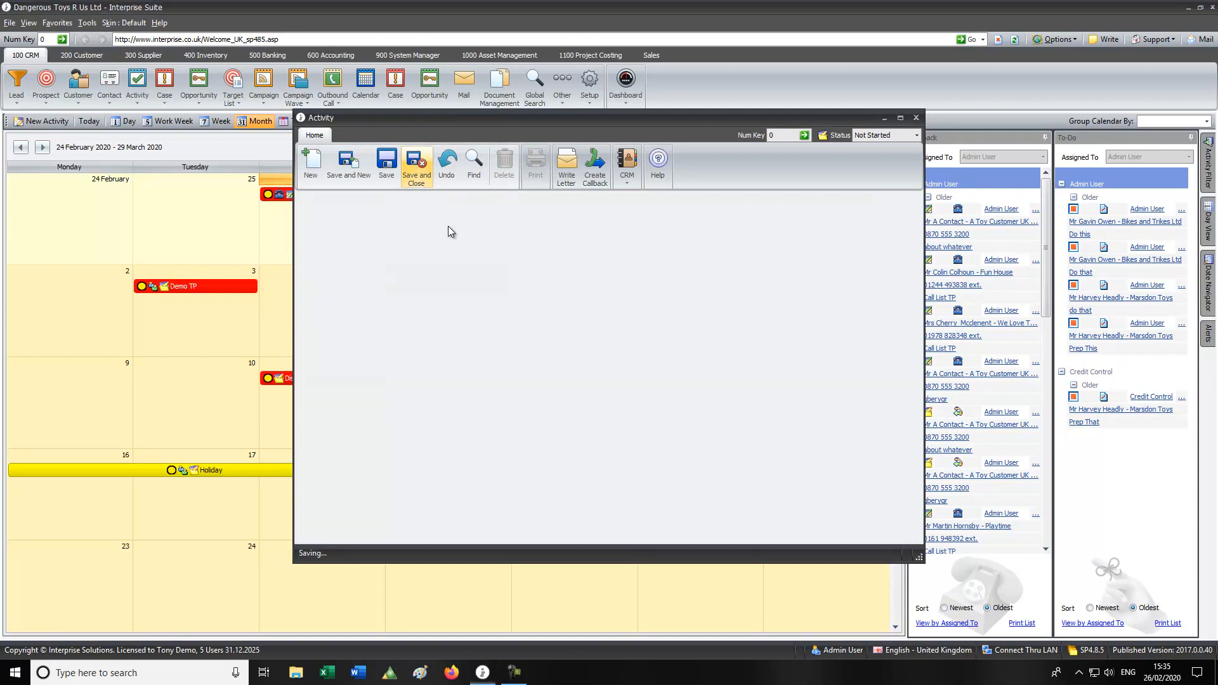
pyautogui.moveTo(461, 289)
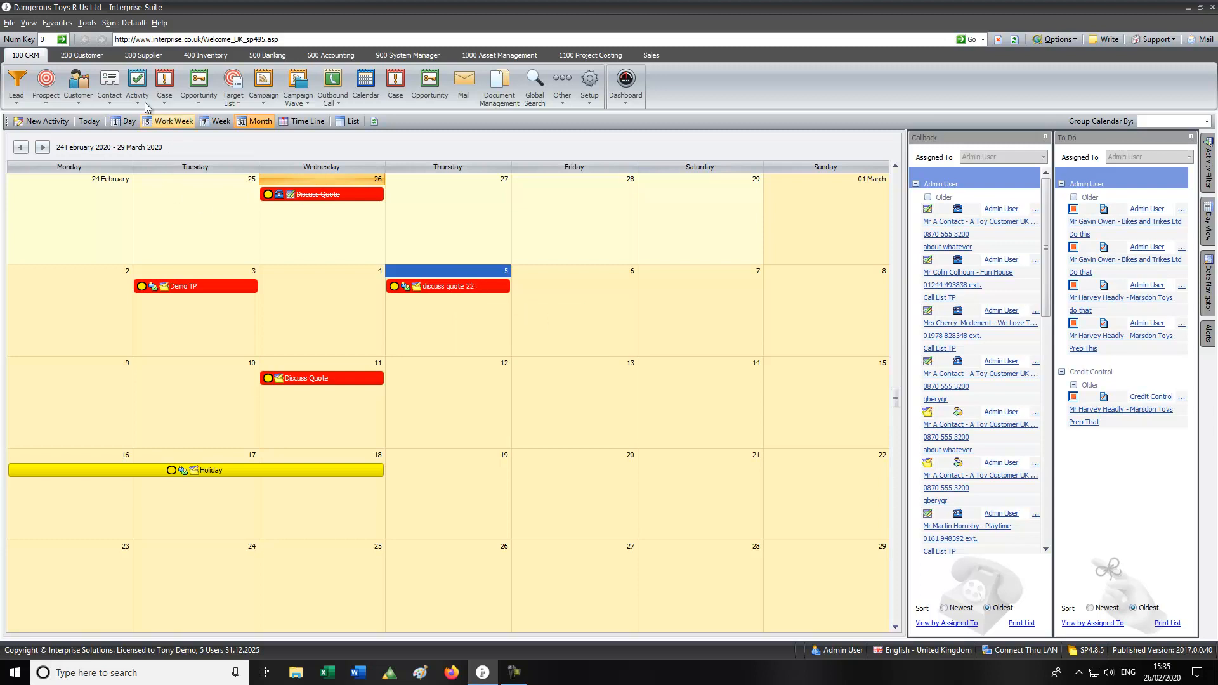
# Open the extended activity list, look back at the calendar, and reopen the list
pyautogui.click(135, 83)
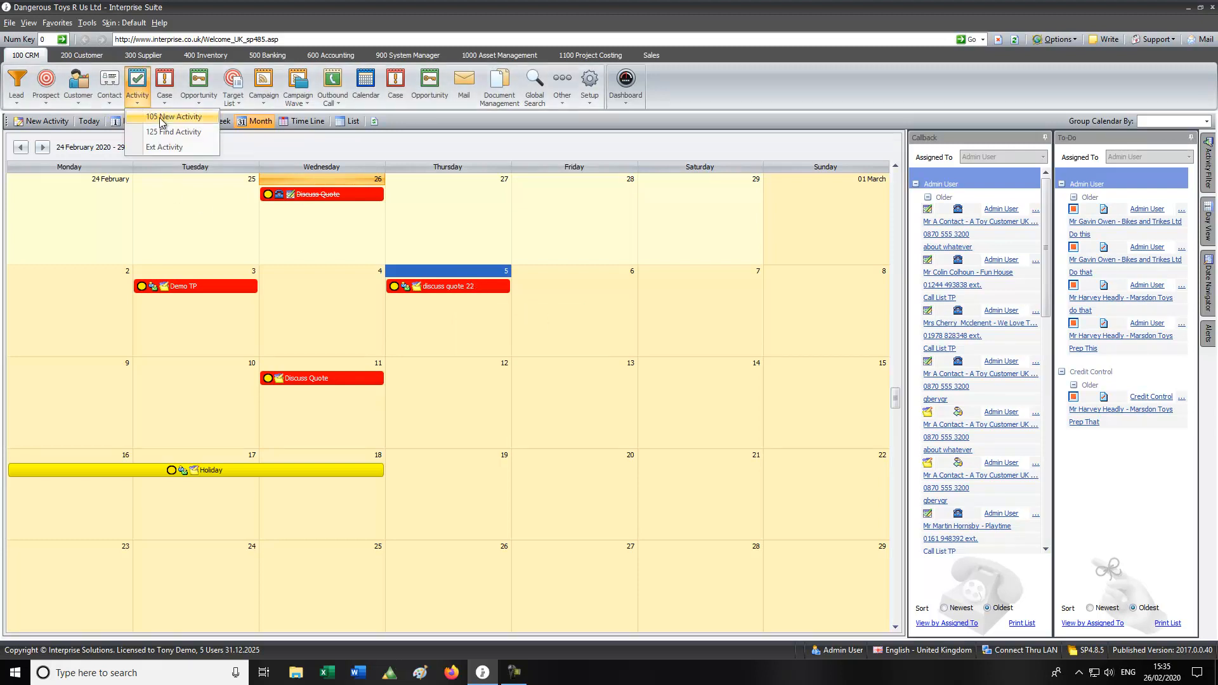
pyautogui.click(171, 147)
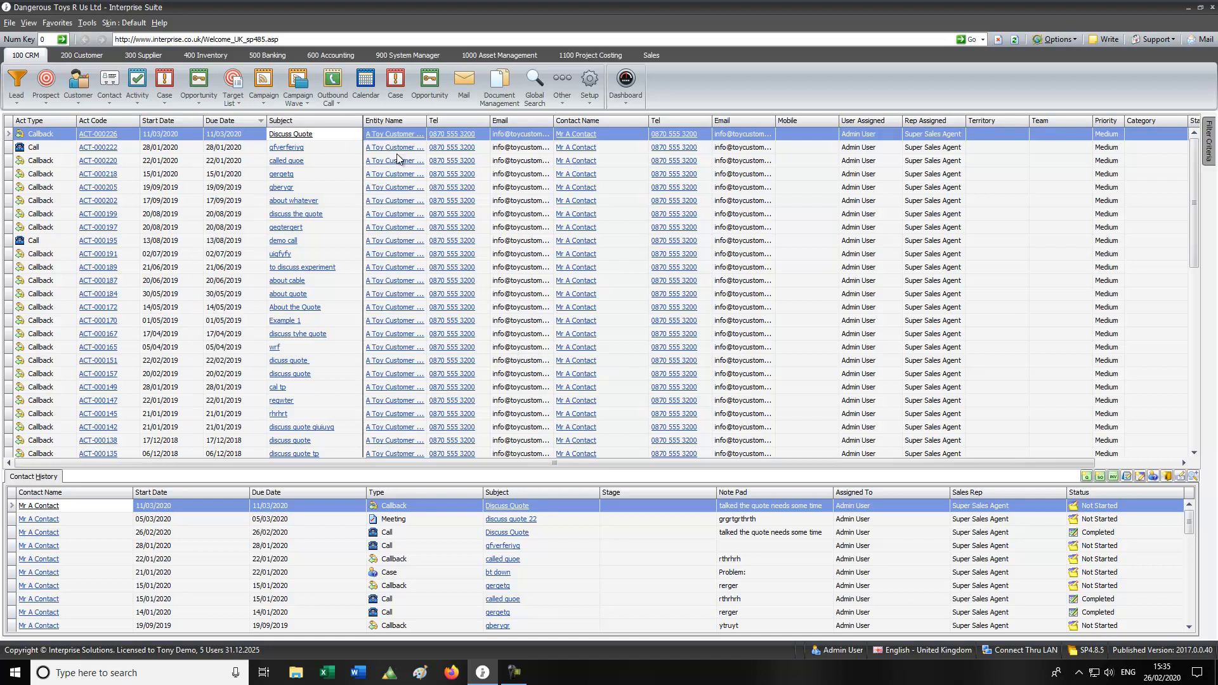
pyautogui.click(375, 95)
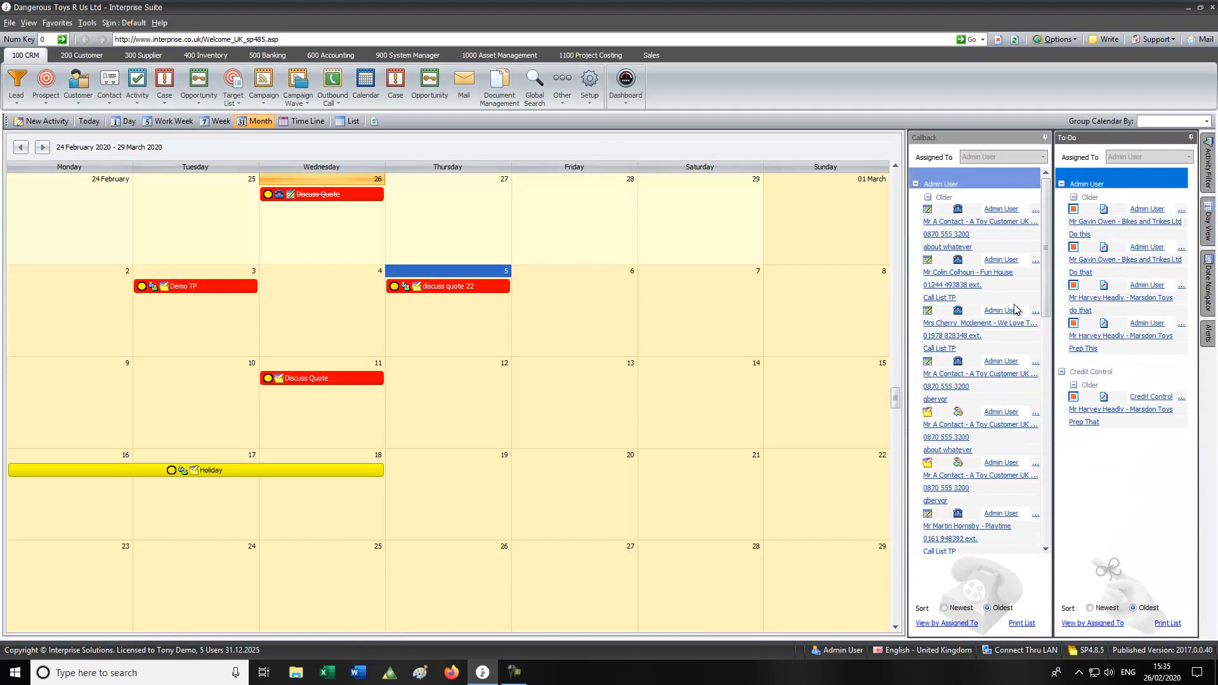
pyautogui.click(139, 85)
pyautogui.click(173, 132)
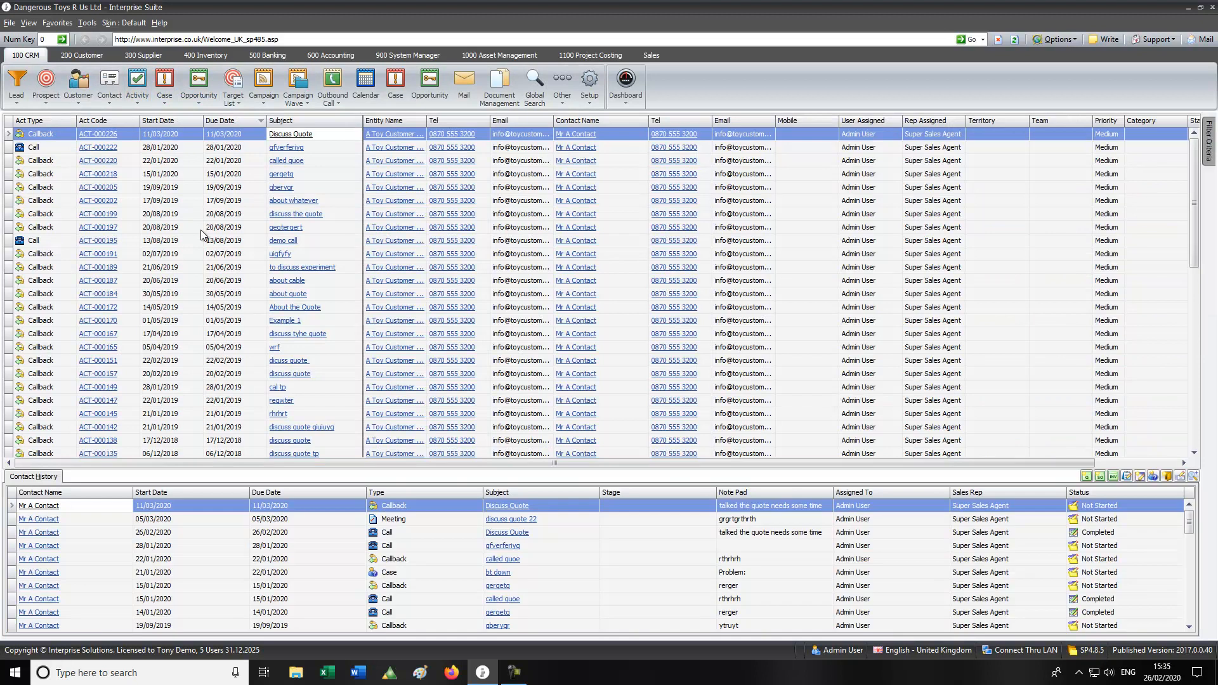
# Select the 20/08/2019 and tgrtg callbacks to examine their contact histories, and open the tgrtg activity, review it, and close it
pyautogui.click(325, 230)
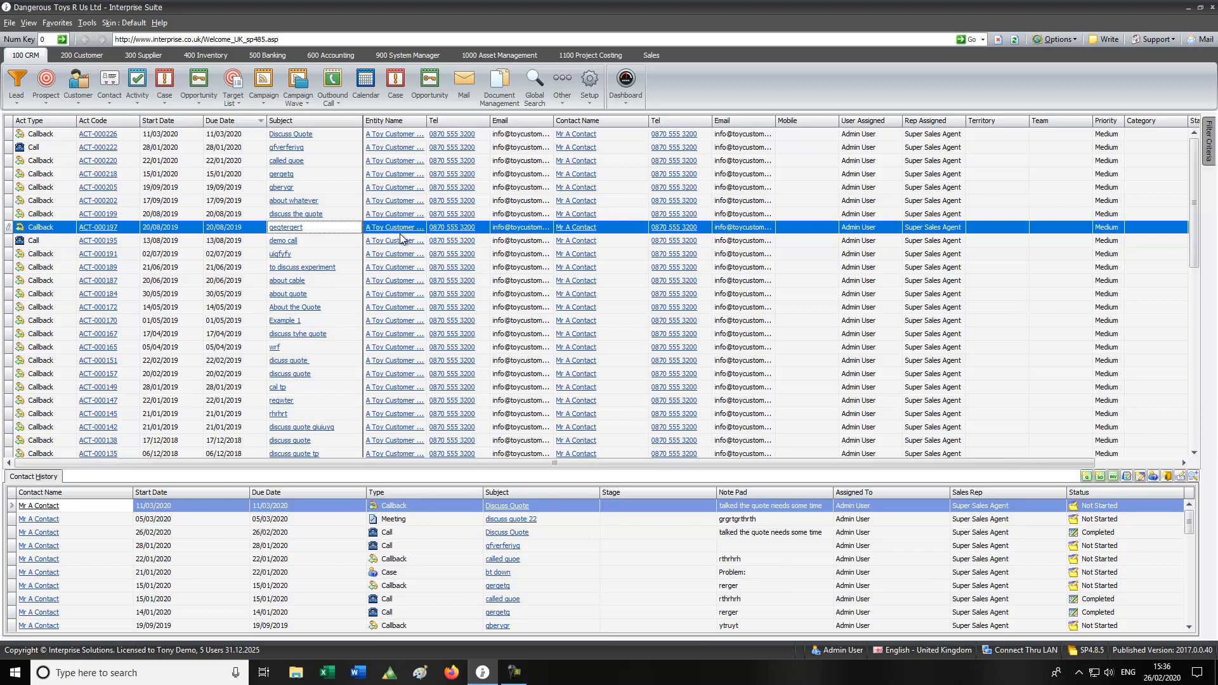
pyautogui.moveTo(1196, 185); pyautogui.dragTo(1209, 267)
pyautogui.click(306, 361)
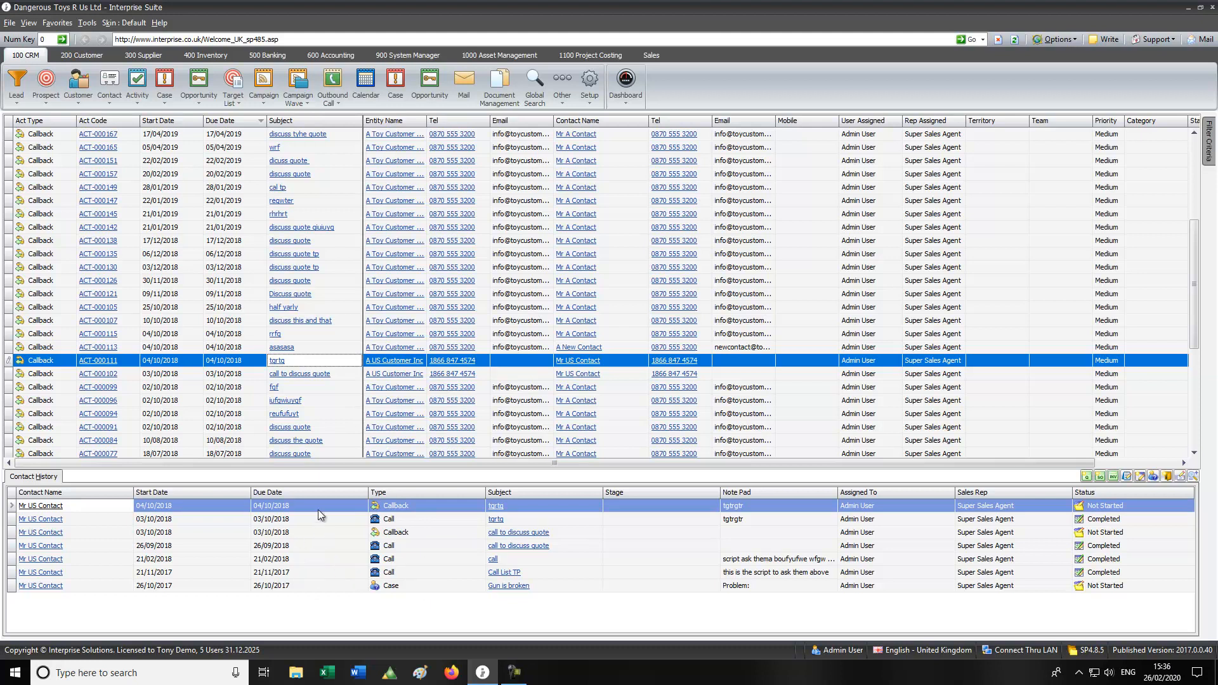
pyautogui.click(91, 362)
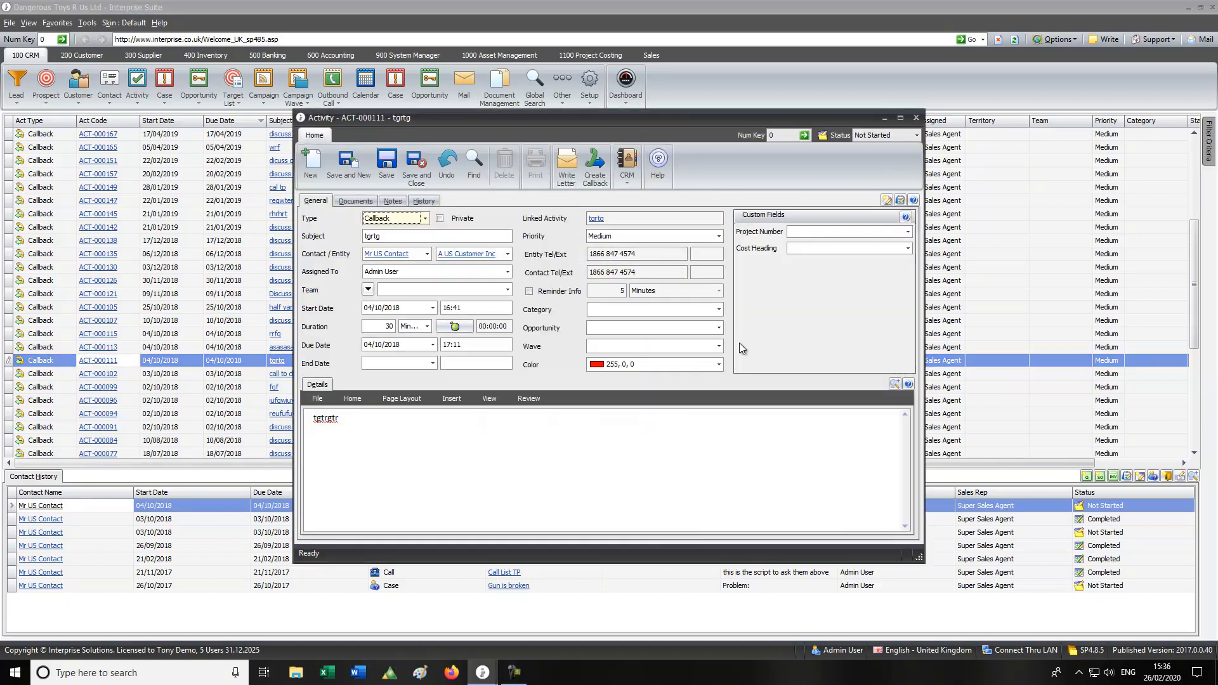
pyautogui.click(916, 118)
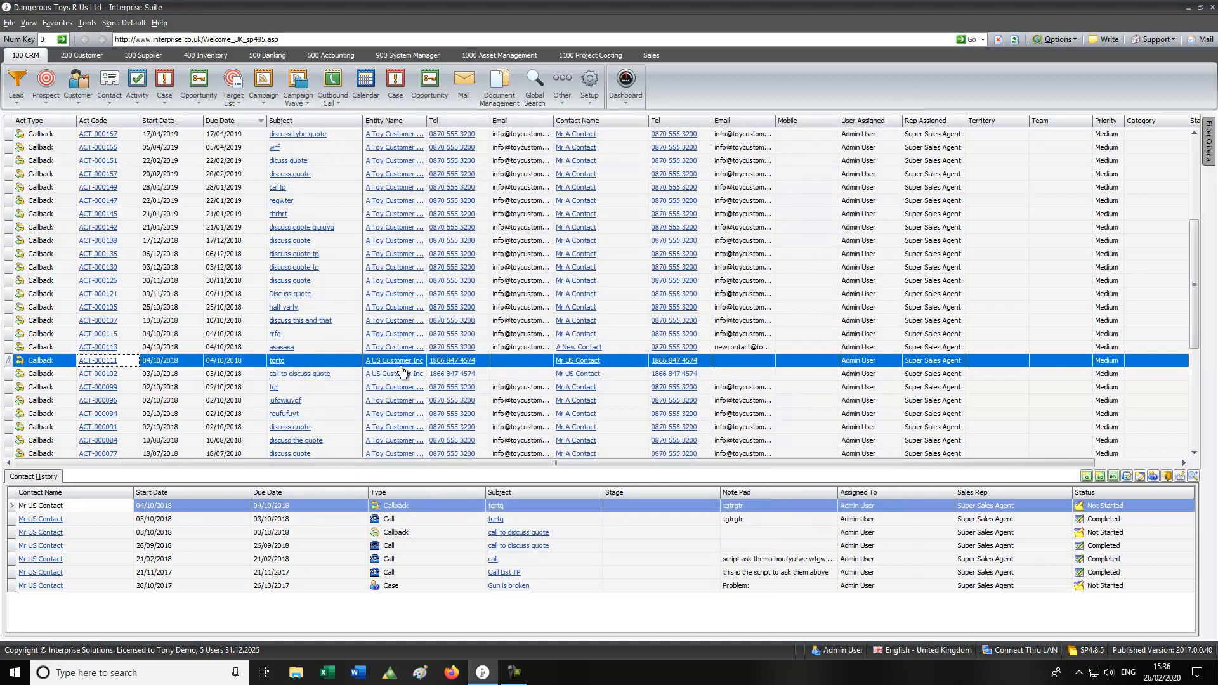
# Open the A US Customer Inc record from the tgrtg callback, look it over, and close it
pyautogui.click(396, 361)
pyautogui.click(396, 361)
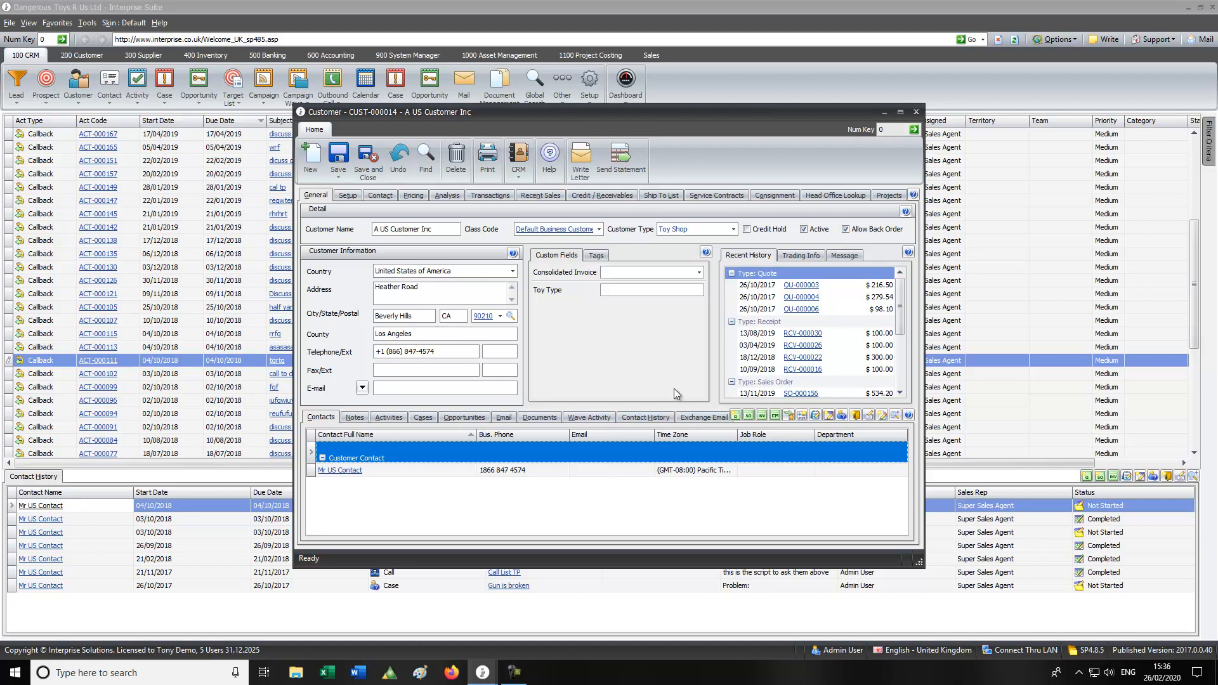
pyautogui.click(918, 112)
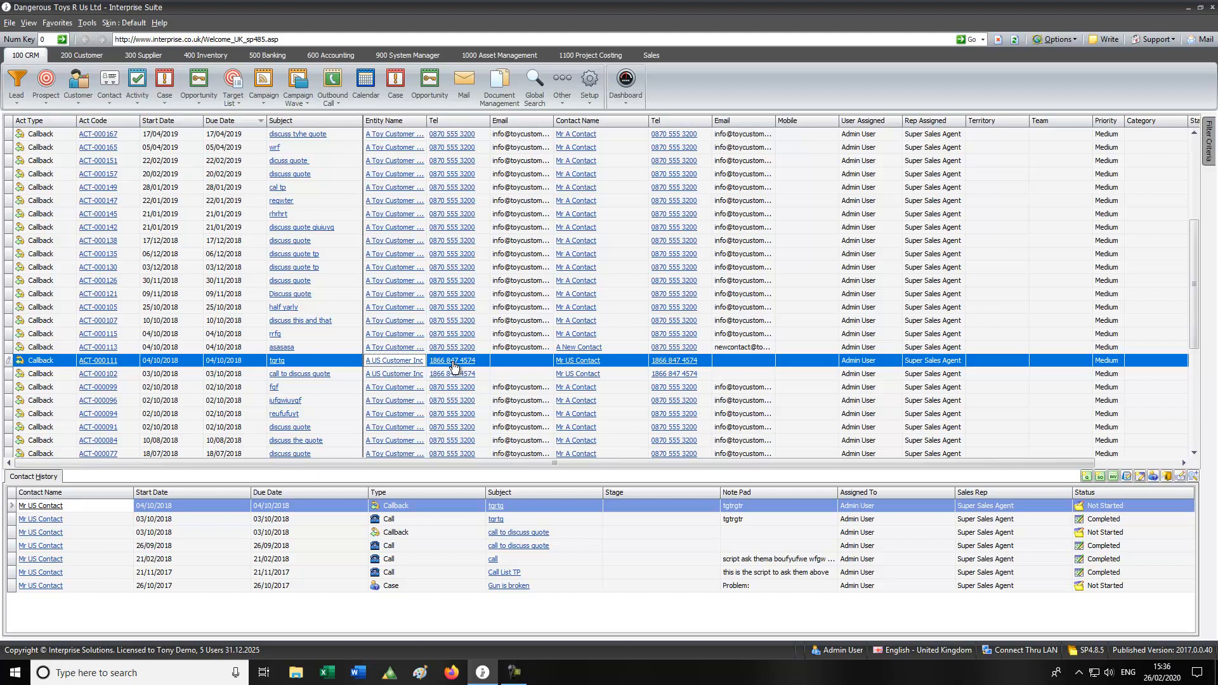
# Examine the activity list's filter criteria and select the 09/11/2018 Discuss quote callback to view its contact history
pyautogui.click(1210, 142)
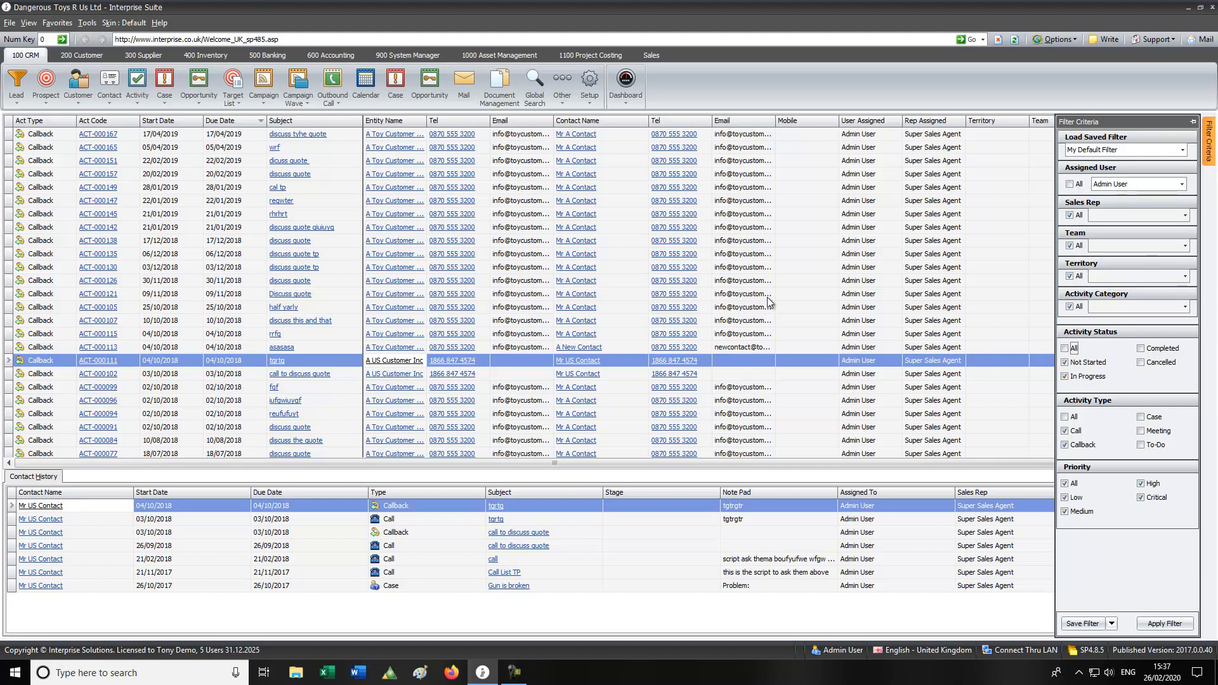
pyautogui.click(271, 297)
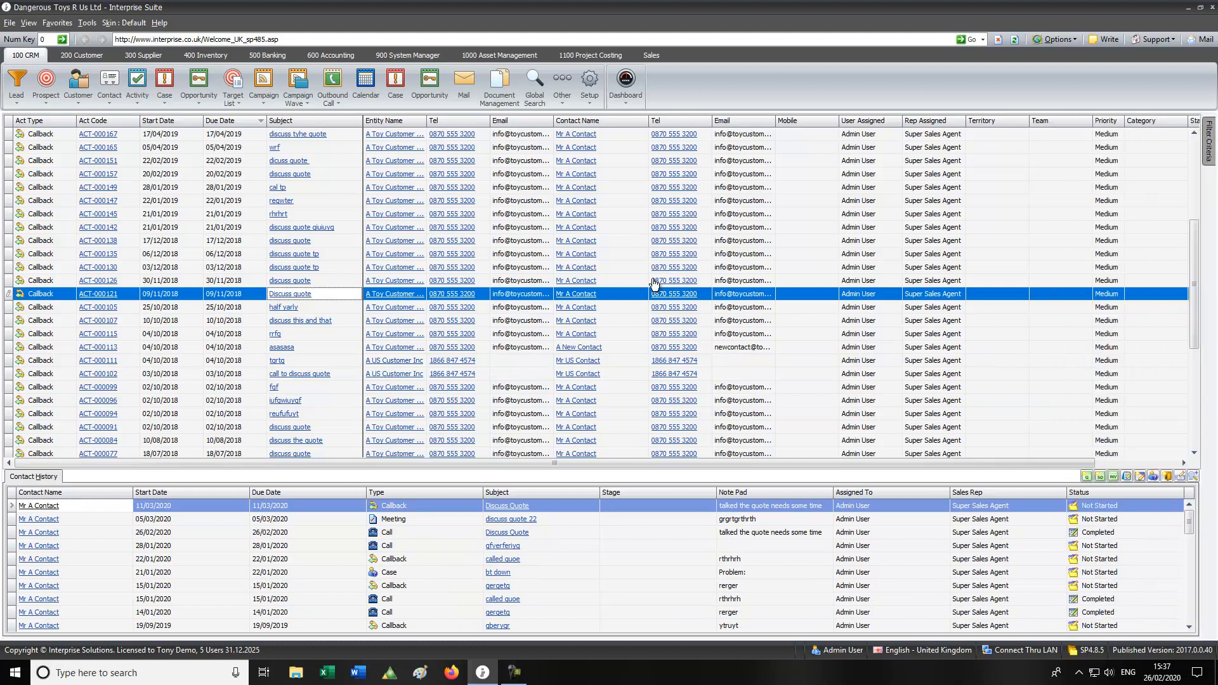
pyautogui.moveTo(1196, 245); pyautogui.dragTo(1195, 158)
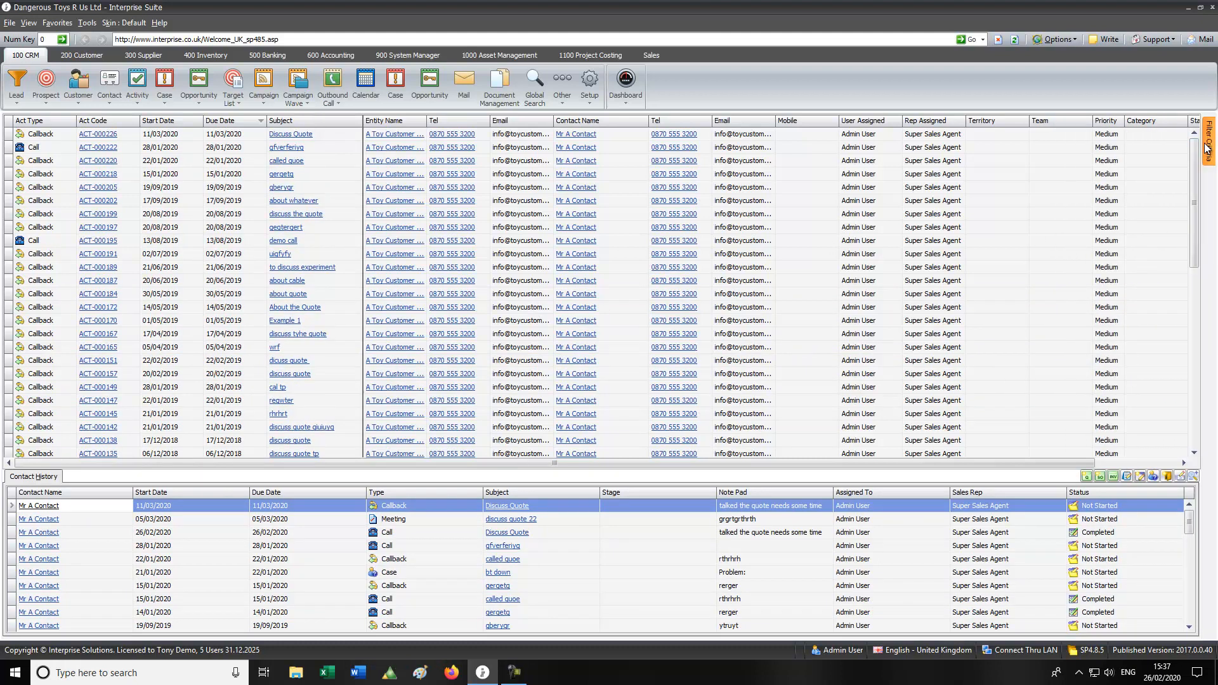